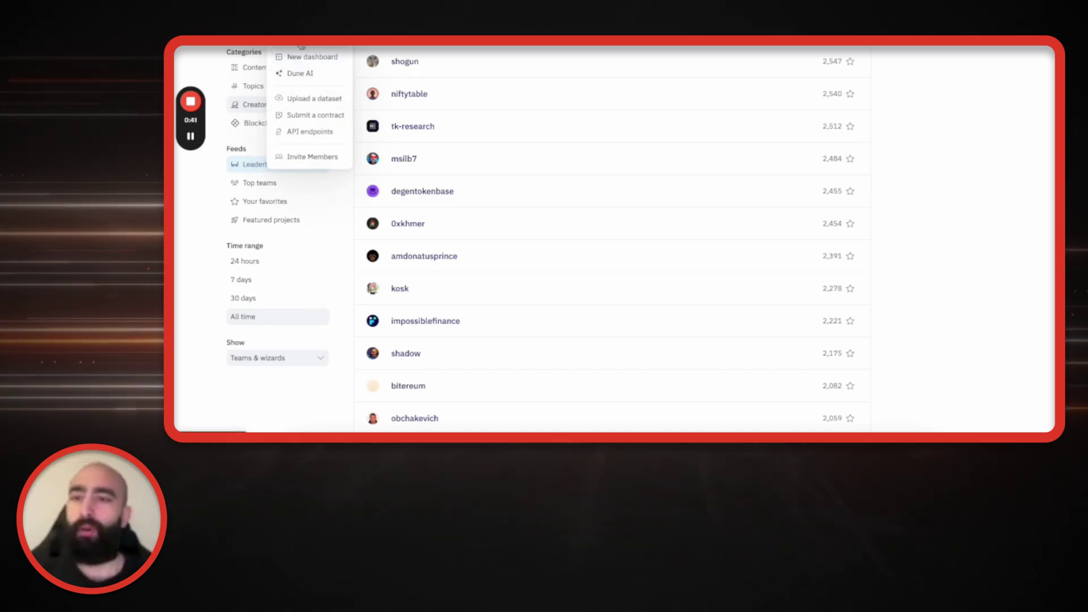
Step: Create a New Query and filter the data explorer to 'solana' tables
{"action": "left_click", "coordinate": [303, 51]}
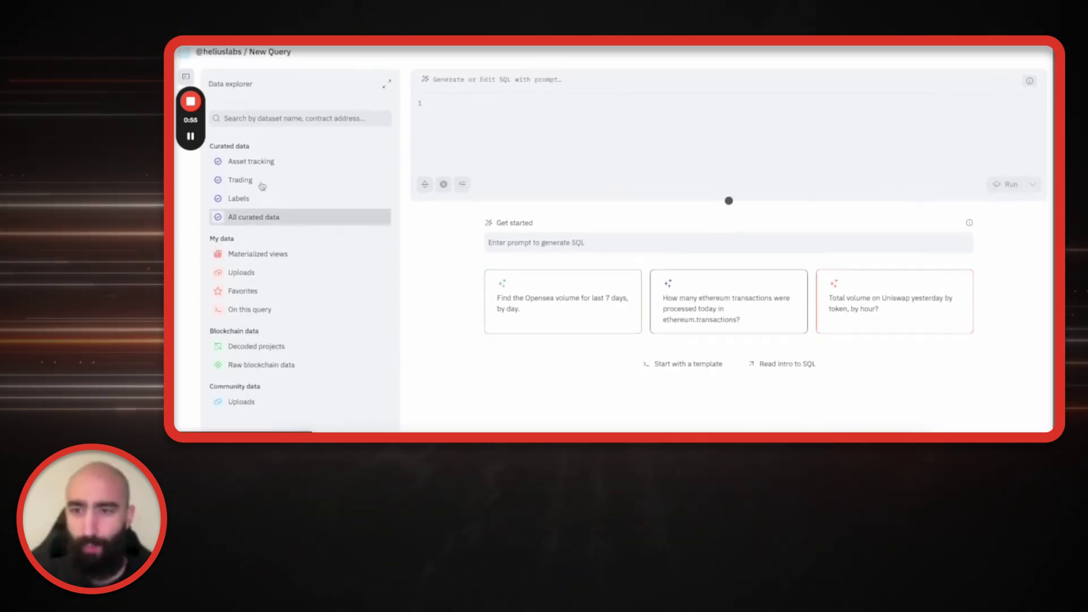
{"action": "left_click", "coordinate": [283, 118]}
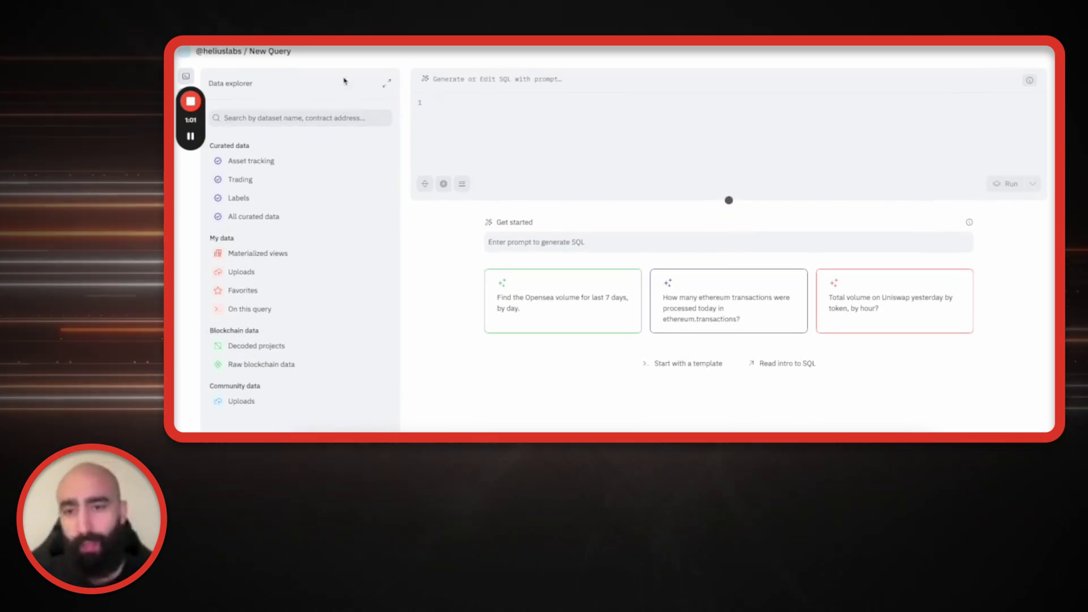
{"action": "left_click", "coordinate": [273, 116]}
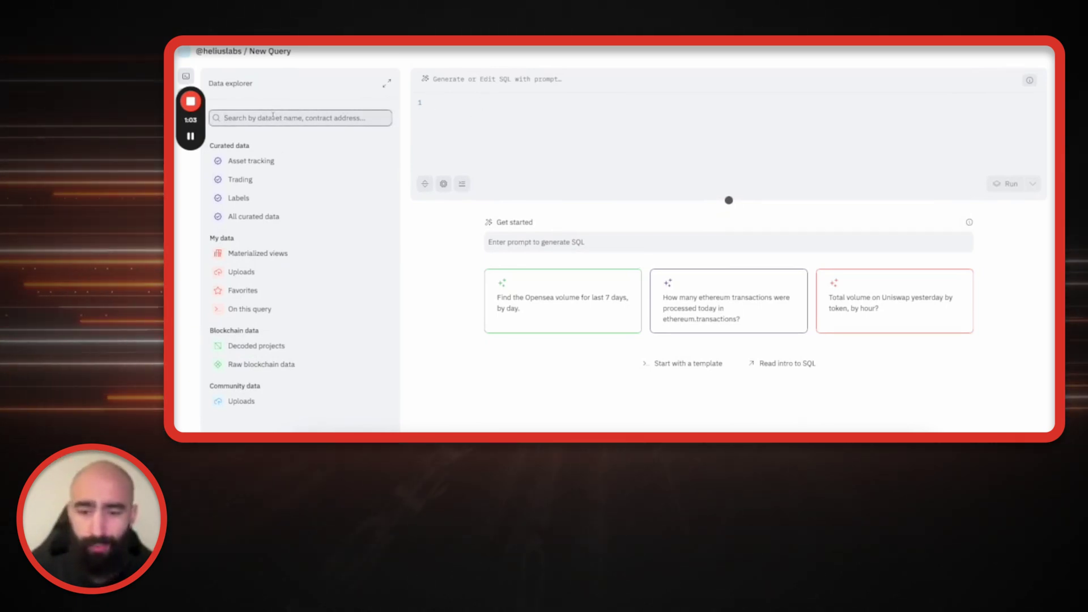
{"action": "type", "text": "solana"}
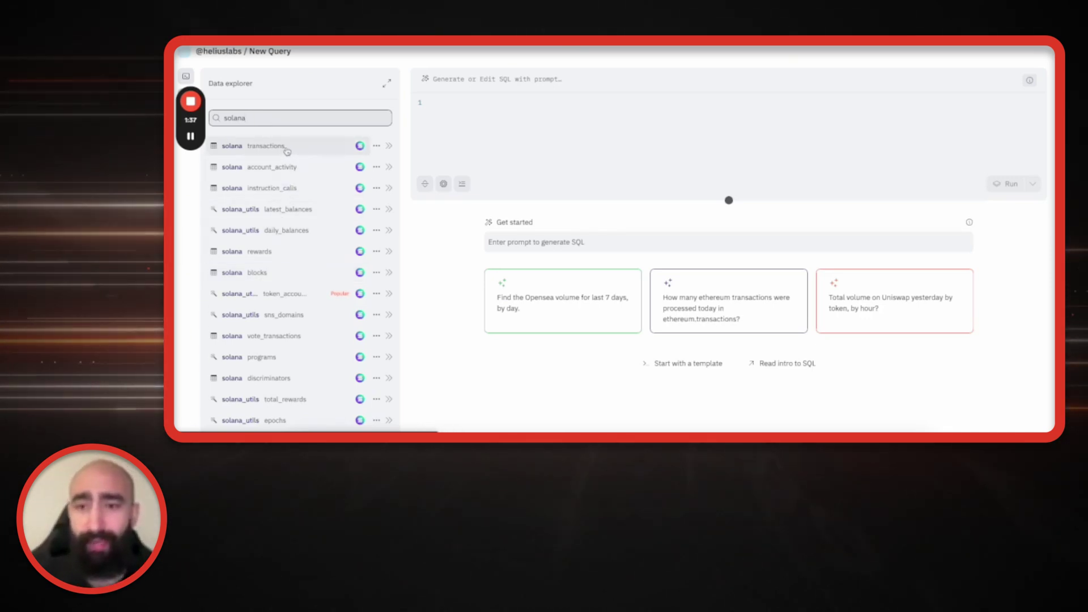
{"action": "left_click", "coordinate": [377, 146]}
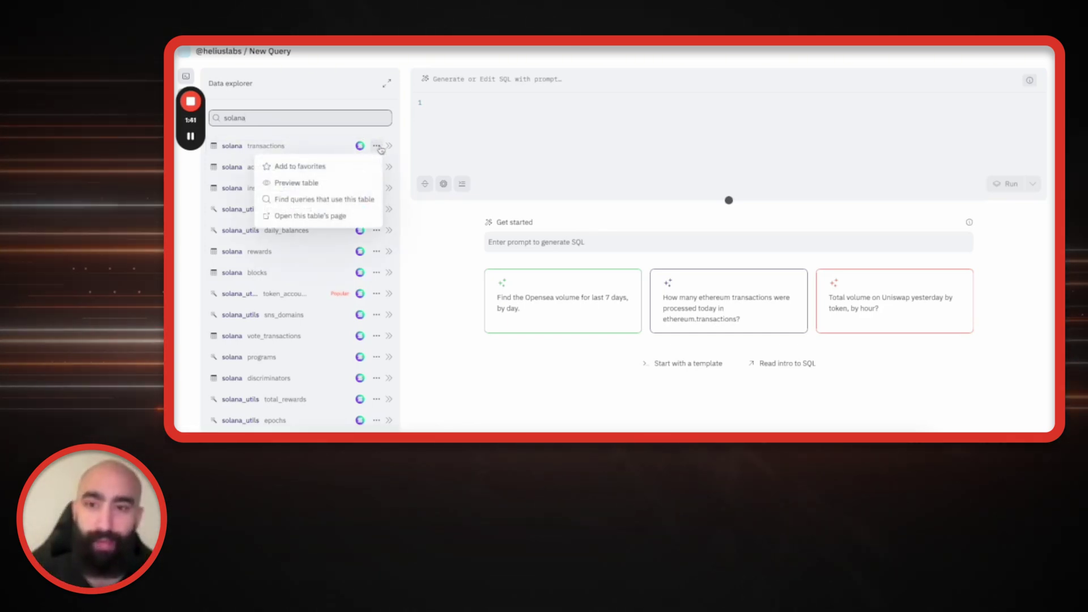
{"action": "left_click", "coordinate": [308, 183]}
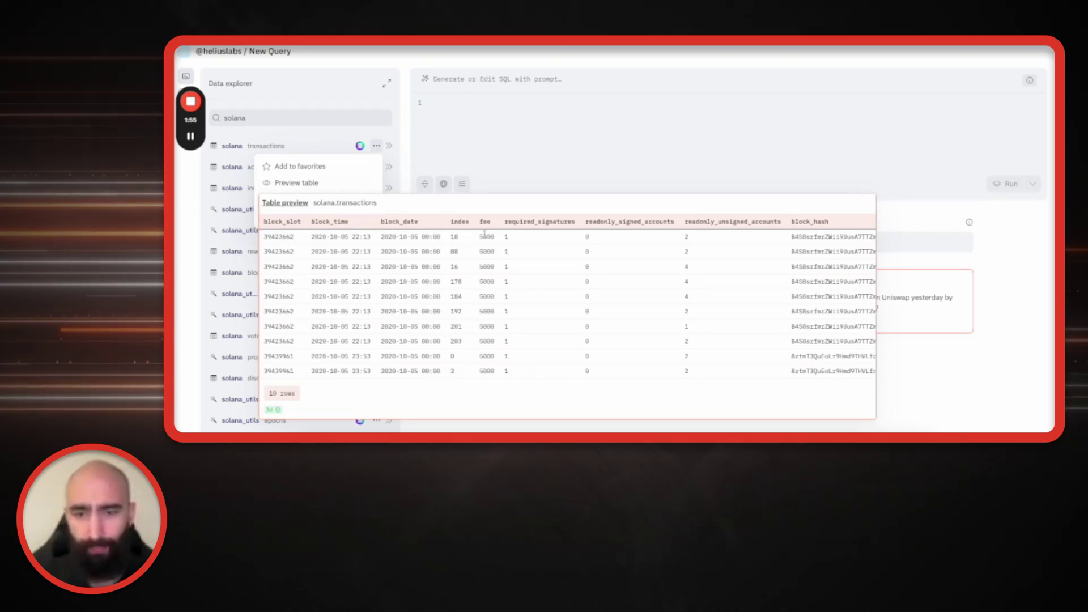
{"action": "scroll", "coordinate": [691, 242], "scroll_direction": "right", "scroll_amount": 10}
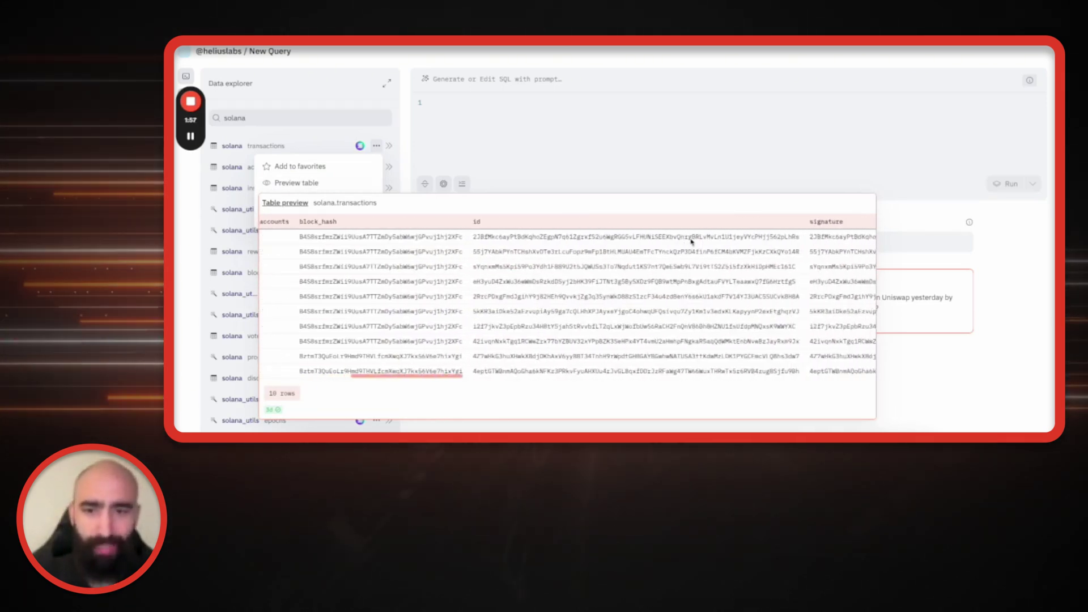
{"action": "scroll", "coordinate": [689, 242], "scroll_direction": "right", "scroll_amount": 12}
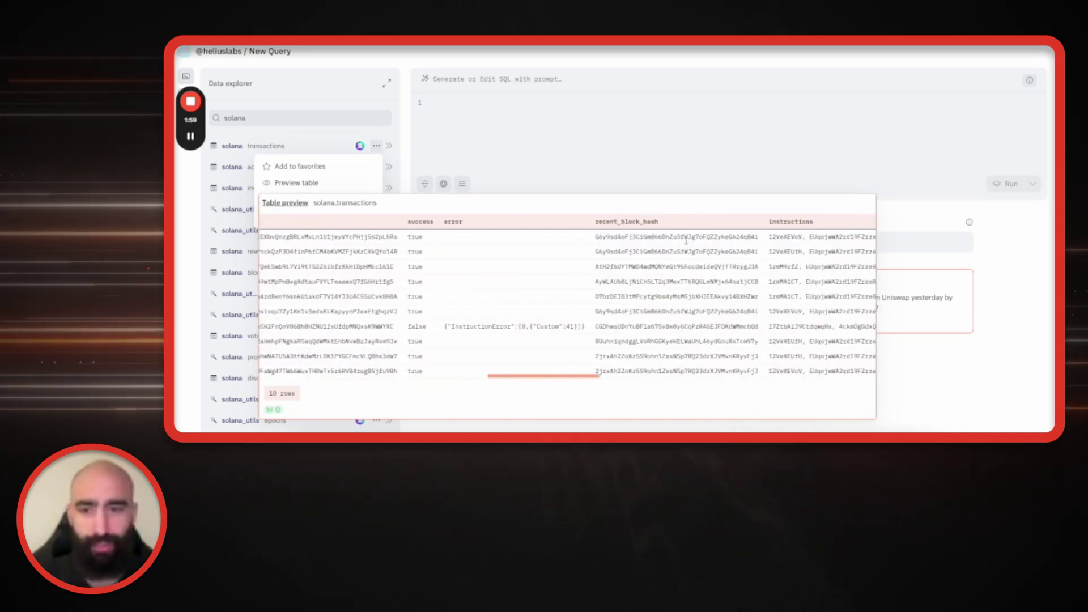
{"action": "scroll", "coordinate": [558, 278], "scroll_direction": "right", "scroll_amount": 10}
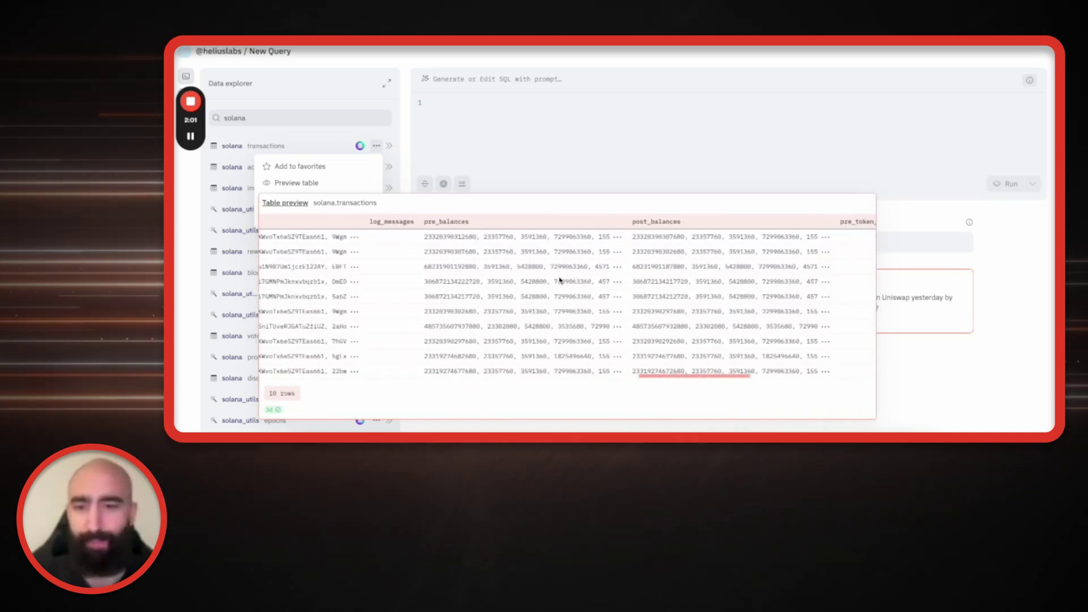
{"action": "scroll", "coordinate": [558, 279], "scroll_direction": "right", "scroll_amount": 1}
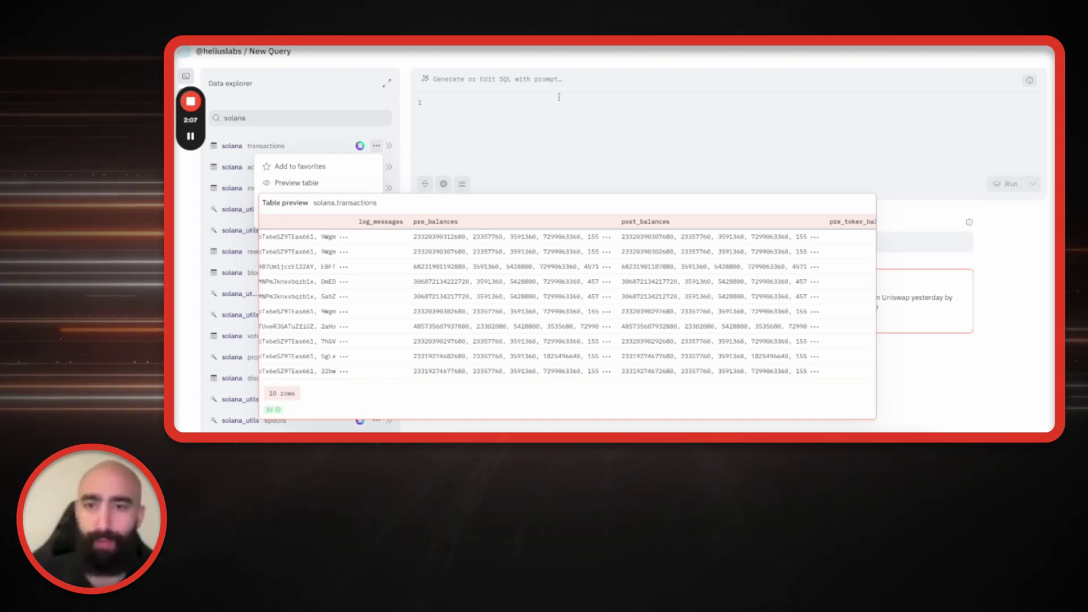
{"action": "key", "text": "Escape"}
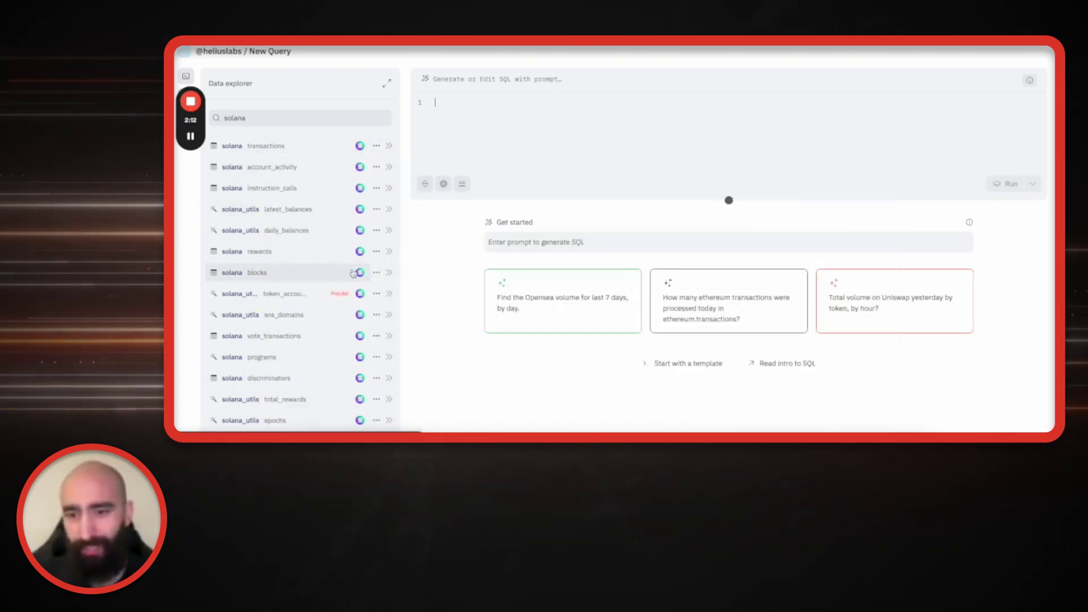
Step: Preview sample rows of the solana.blocks table, scroll across its columns, then close the preview
{"action": "left_click", "coordinate": [376, 273]}
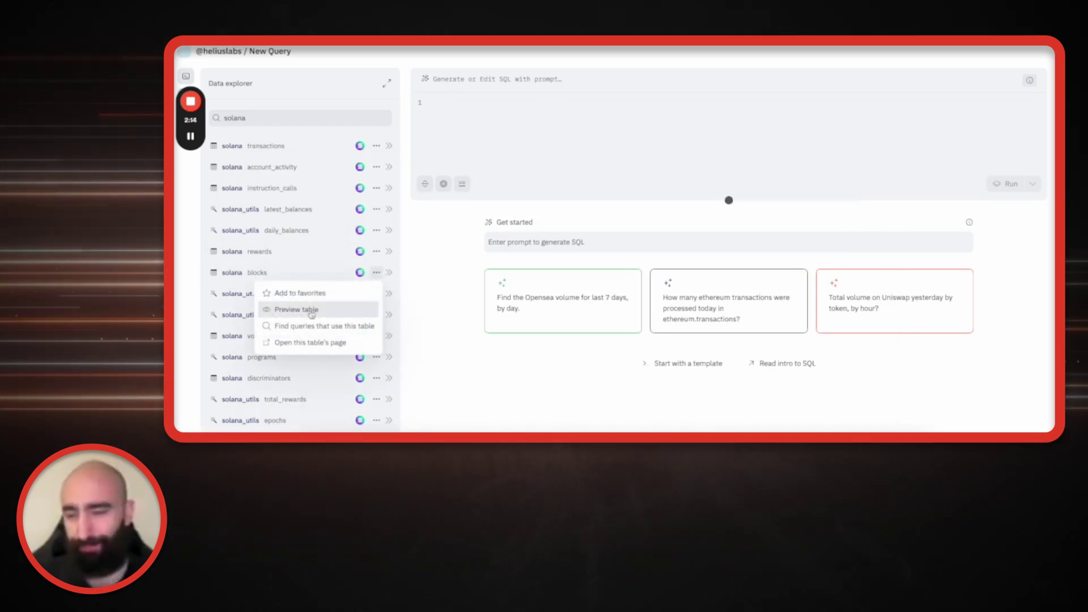
{"action": "left_click", "coordinate": [311, 310]}
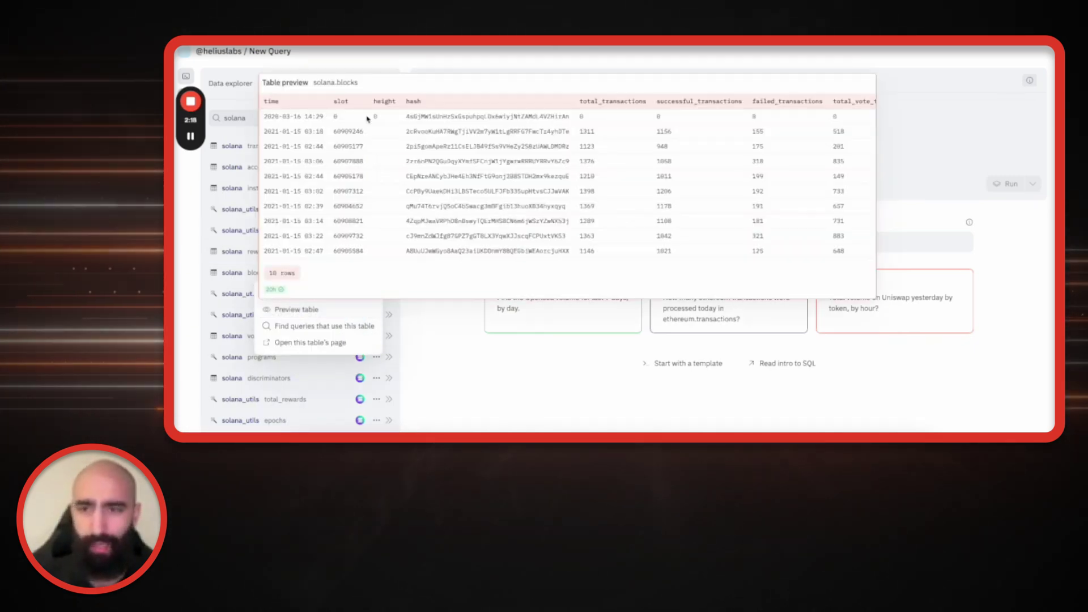
{"action": "scroll", "coordinate": [442, 135], "scroll_direction": "right", "scroll_amount": 10}
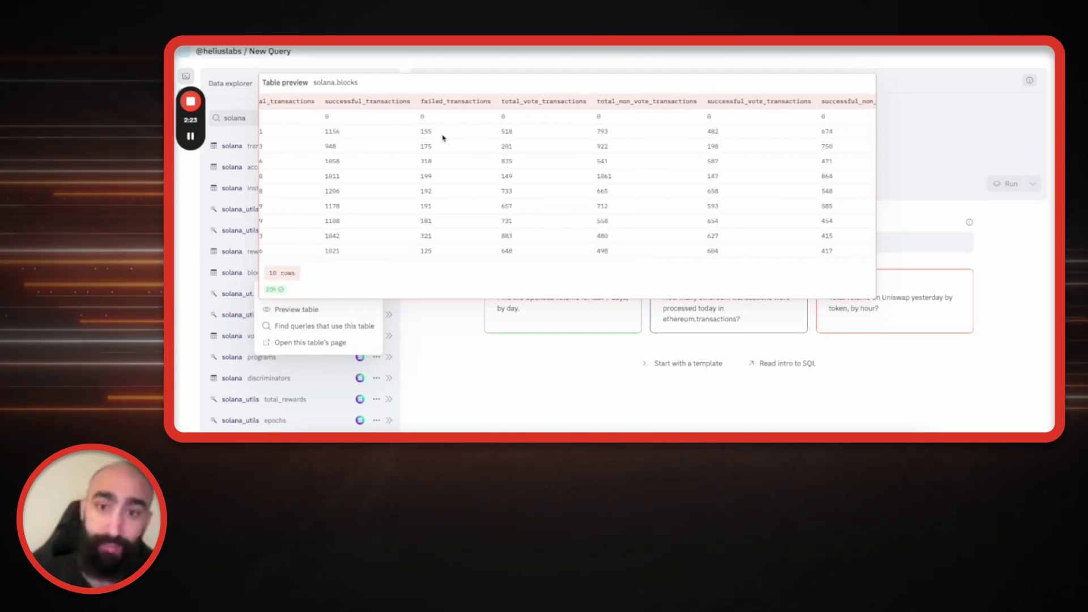
{"action": "scroll", "coordinate": [564, 134], "scroll_direction": "right", "scroll_amount": 15}
{"action": "left_click", "coordinate": [959, 100]}
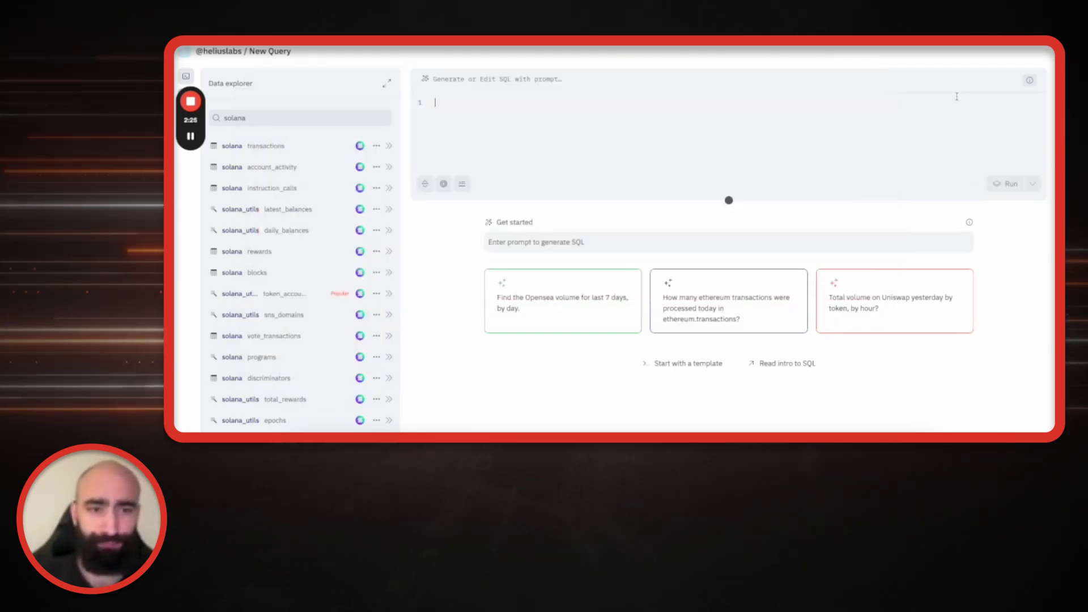
Step: Run 'describe solana.blocks' and select the resulting 16-row column and type table
{"action": "left_click", "coordinate": [389, 272]}
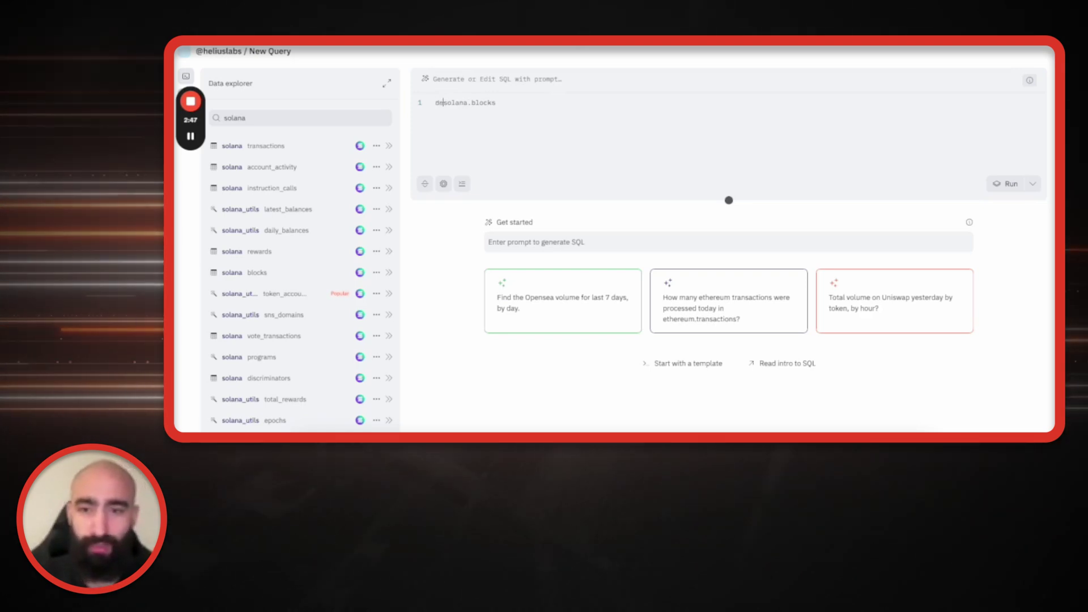
{"action": "type", "text": "cribe"}
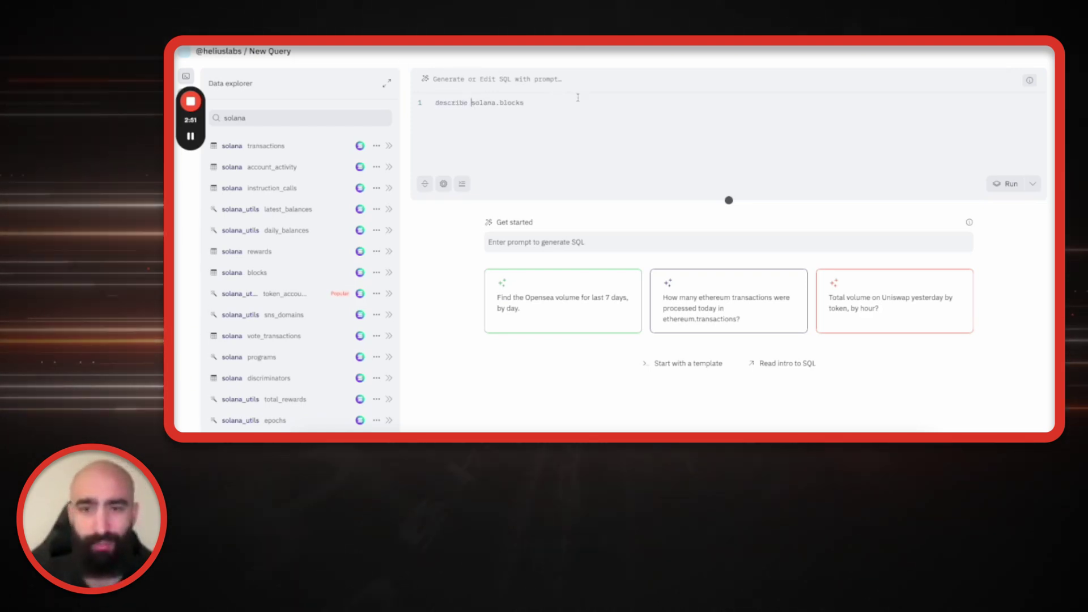
{"action": "left_click", "coordinate": [1008, 183]}
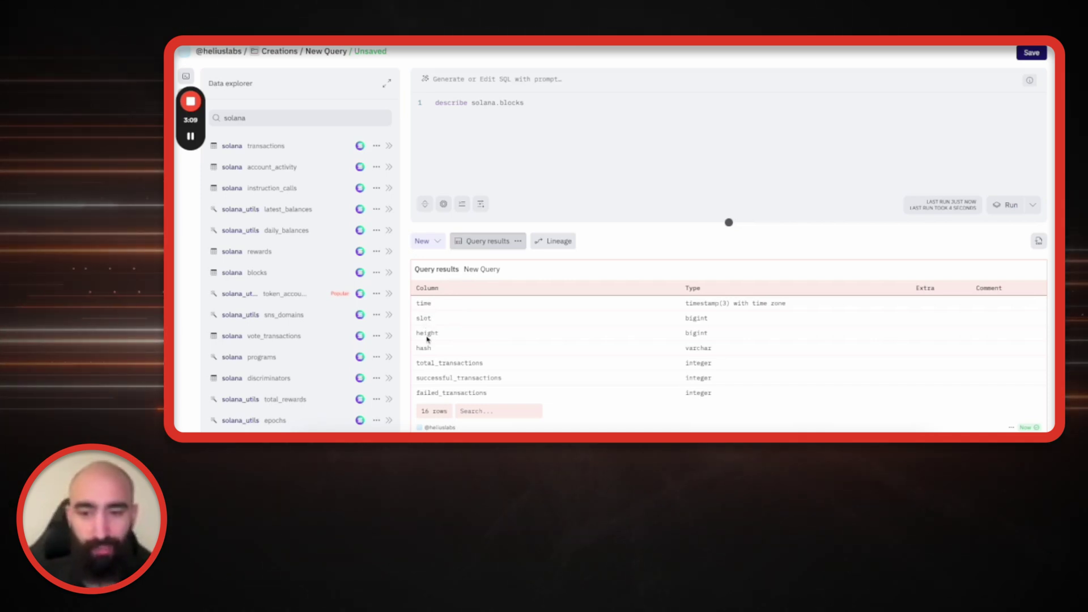
{"action": "scroll", "coordinate": [442, 363], "scroll_direction": "down", "scroll_amount": 1}
{"action": "scroll", "coordinate": [443, 363], "scroll_direction": "down", "scroll_amount": 3}
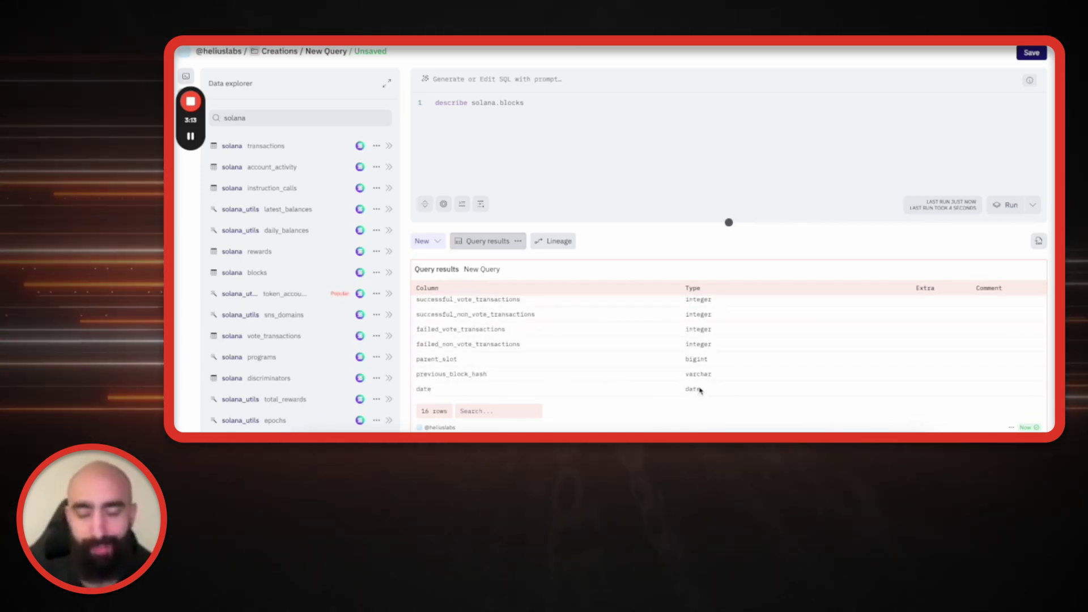
{"action": "scroll", "coordinate": [692, 357], "scroll_direction": "up", "scroll_amount": 5}
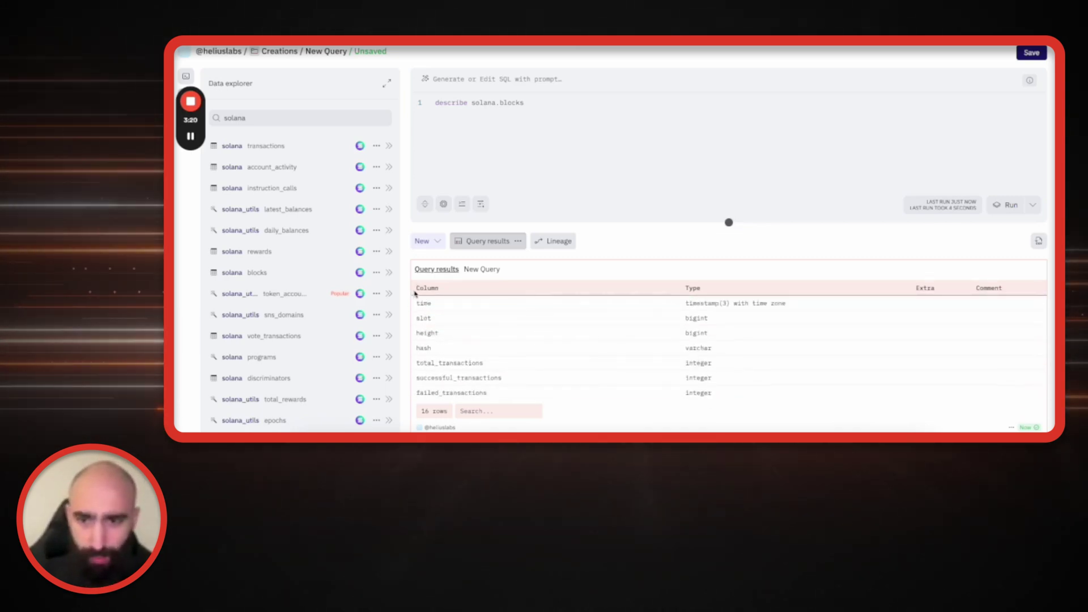
{"action": "left_click_drag", "start_coordinate": [417, 287], "coordinate": [709, 376]}
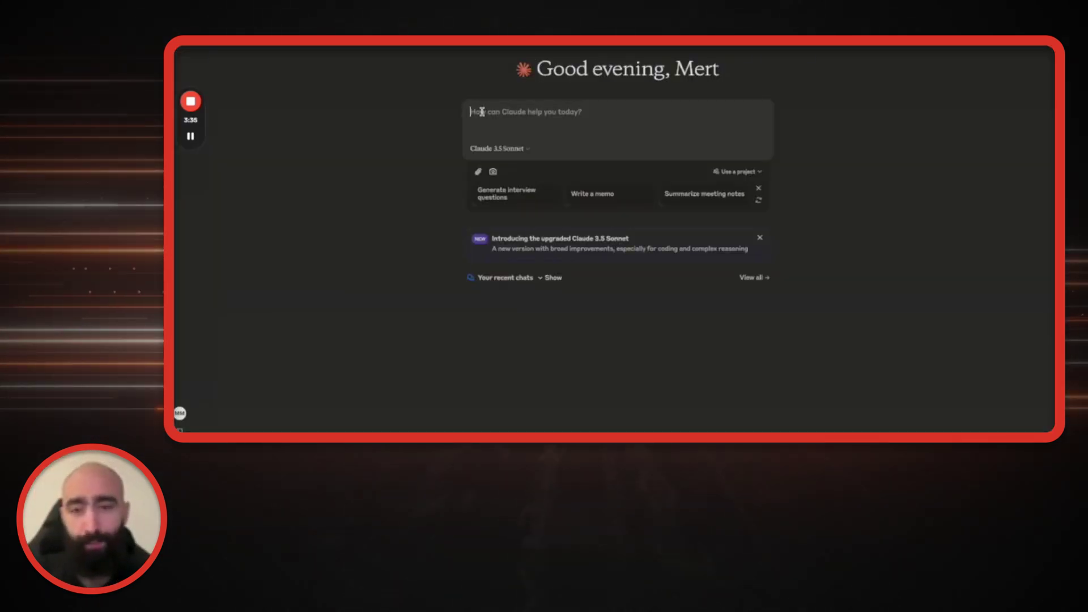
Step: Send Claude the pasted solana.blocks schema, asking for a past-year non-voting TPS query
{"action": "type", "text": "hello sir,"}
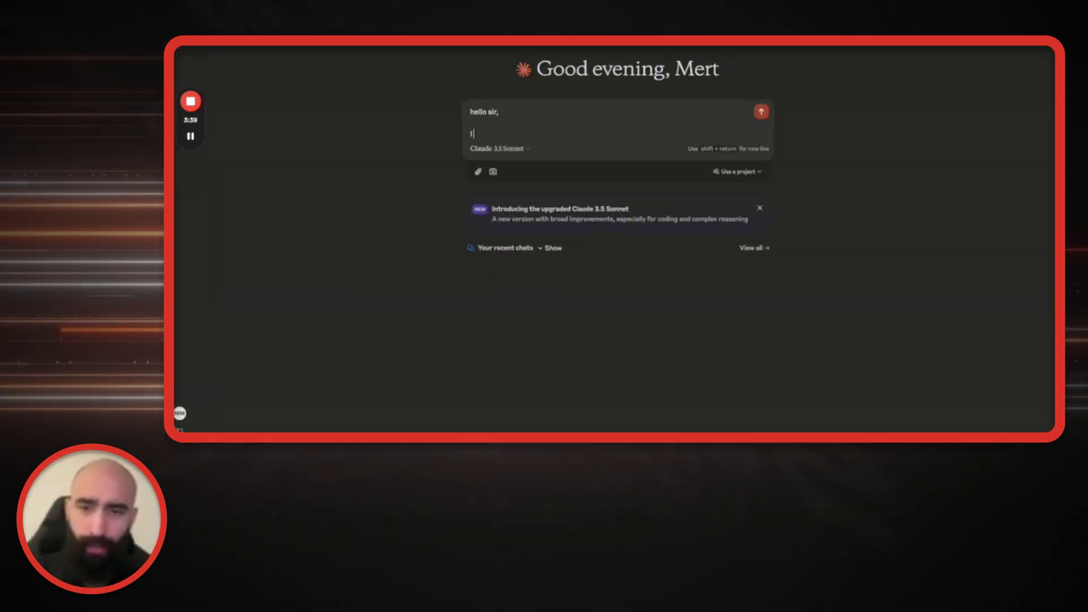
{"action": "type", "text": "I have run describe solana.blocks"}
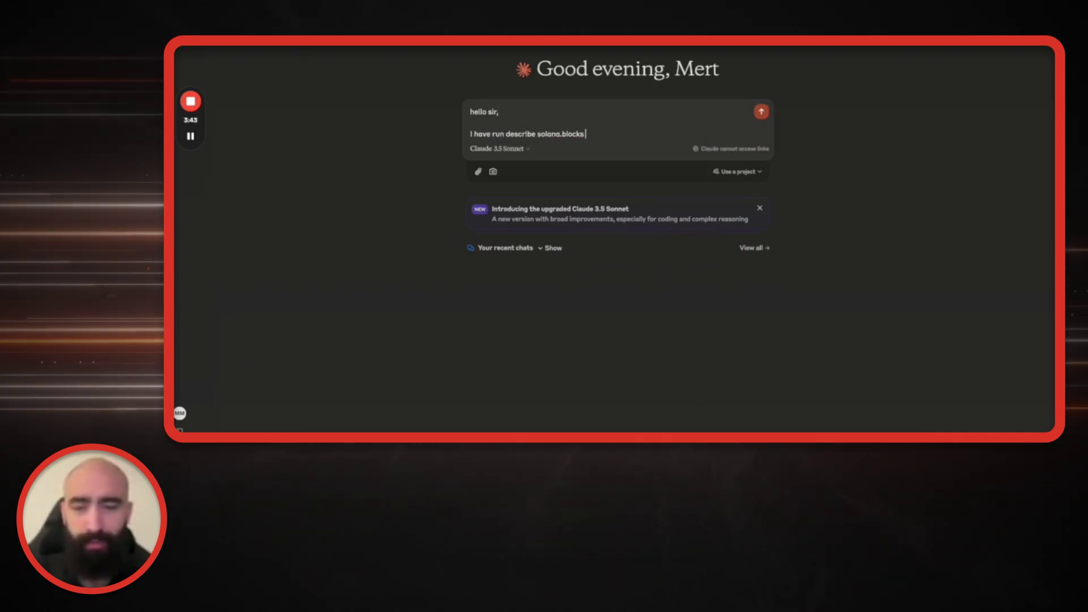
{"action": "type", "text": " on dune and go"}
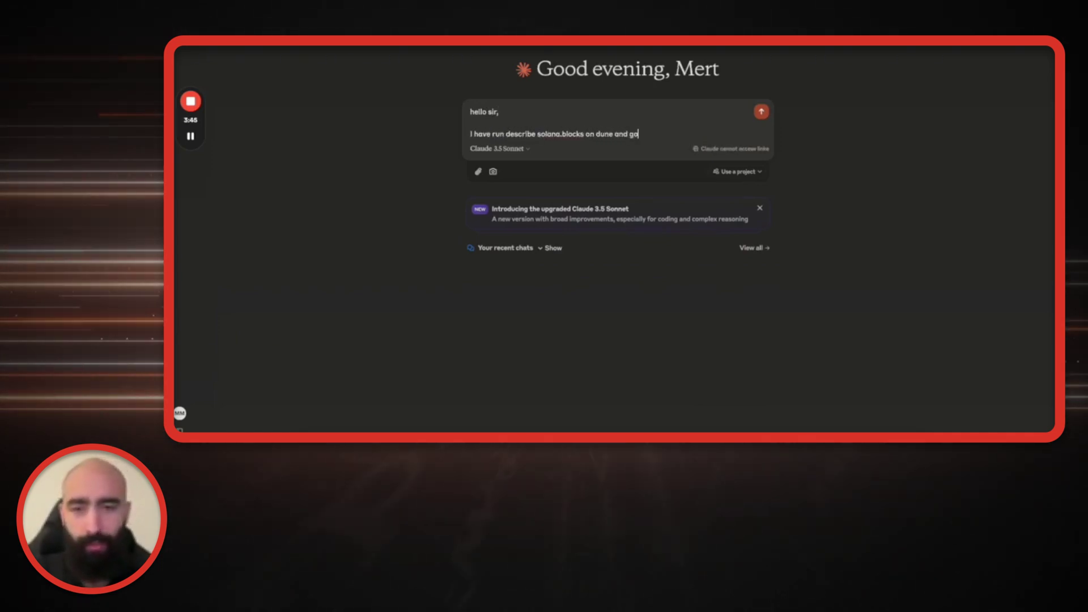
{"action": "type", "text": " t the foll"}
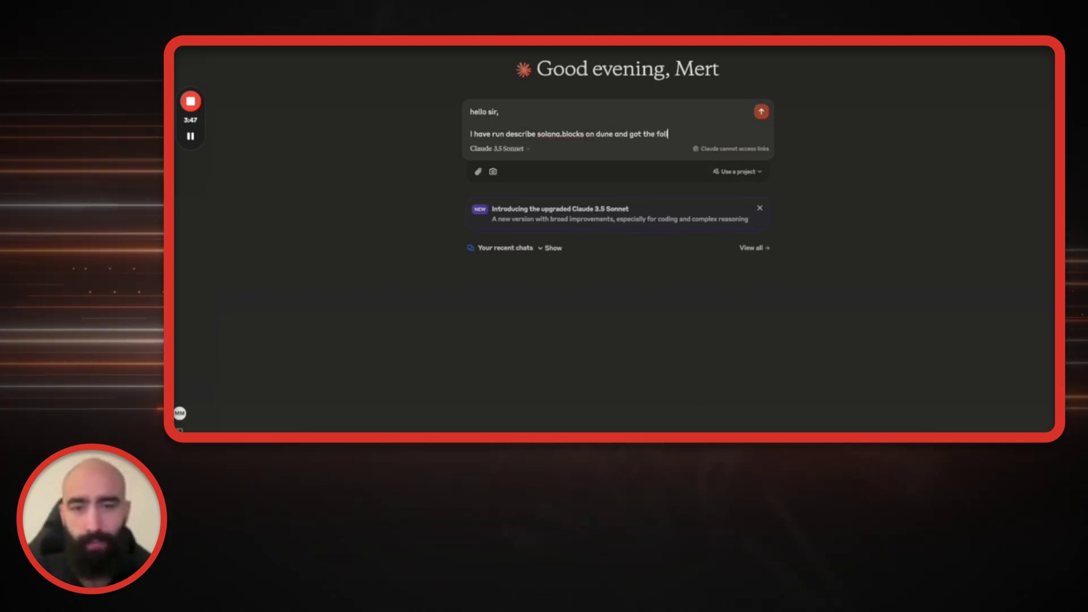
{"action": "type", "text": "owing output:"}
{"action": "key", "text": "ctrl+v"}
{"action": "type", "text": "given "}
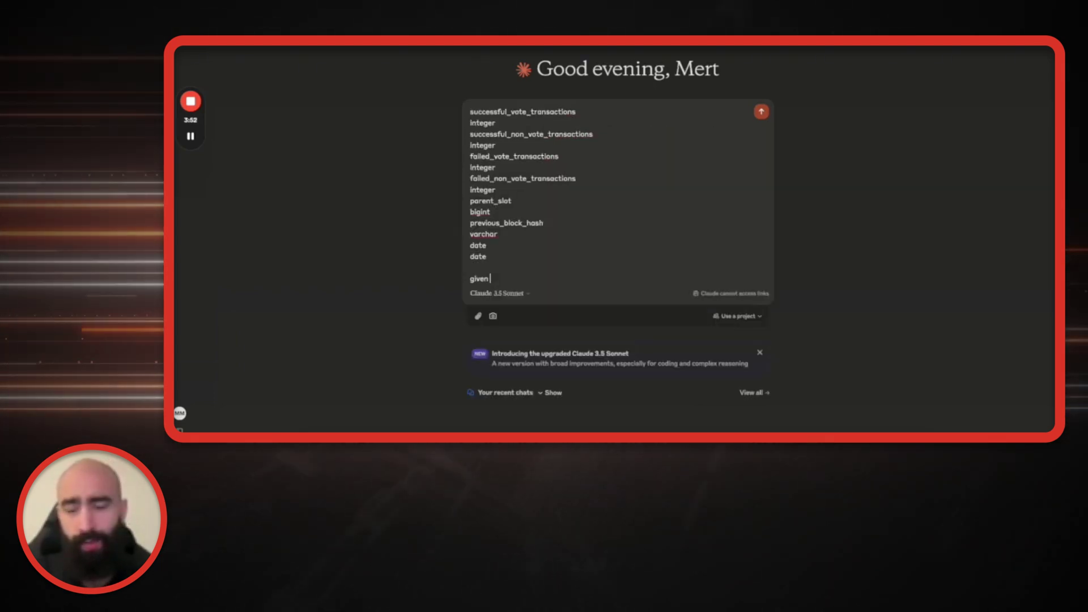
{"action": "type", "text": "the structure of this table, I wou"}
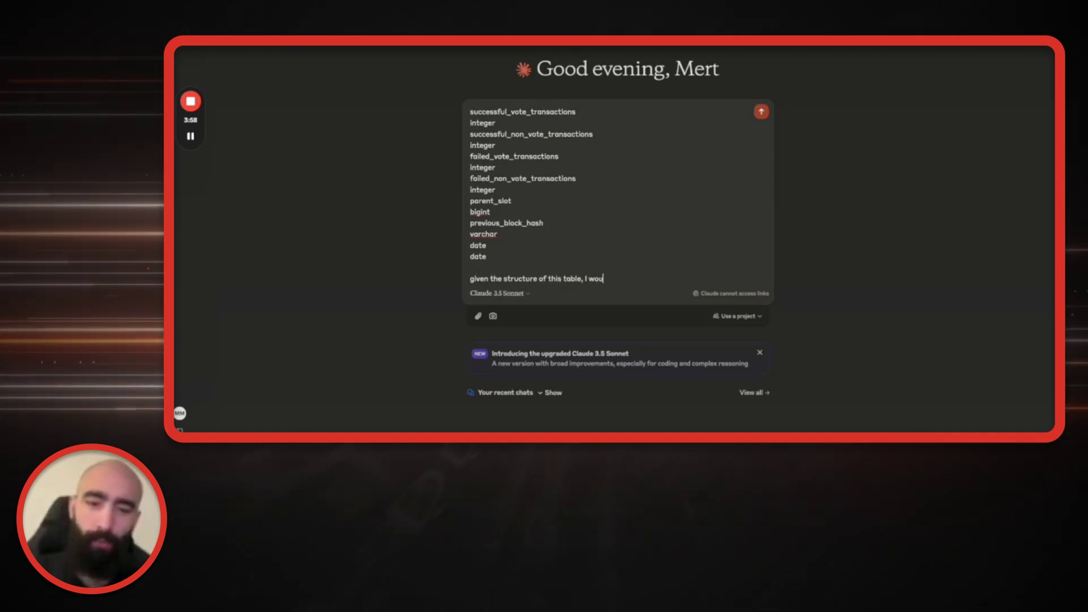
{"action": "type", "text": "ld like to write a"}
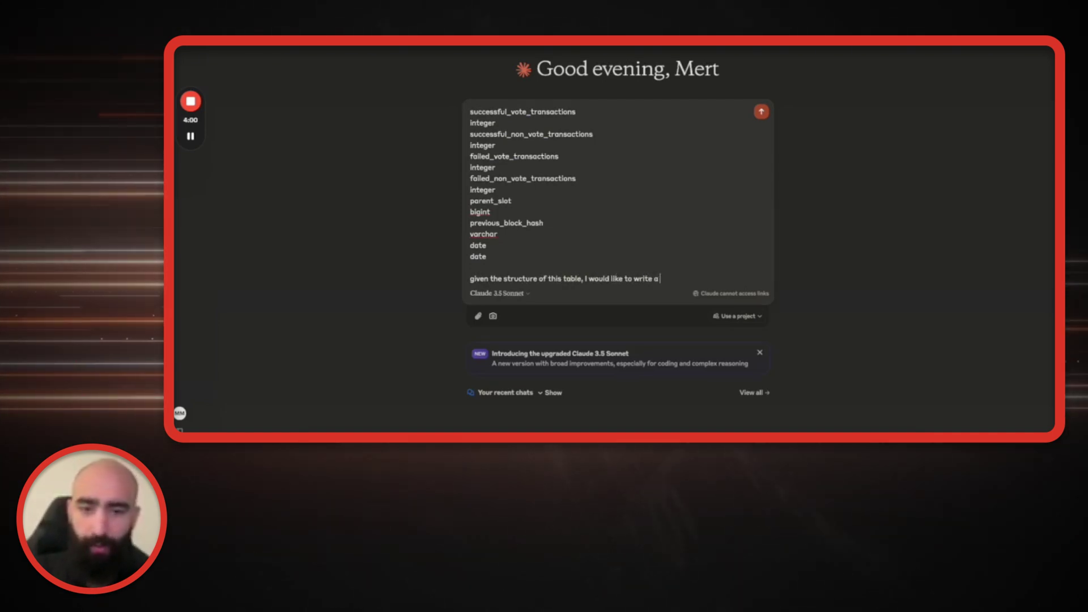
{"action": "type", "text": " query for"}
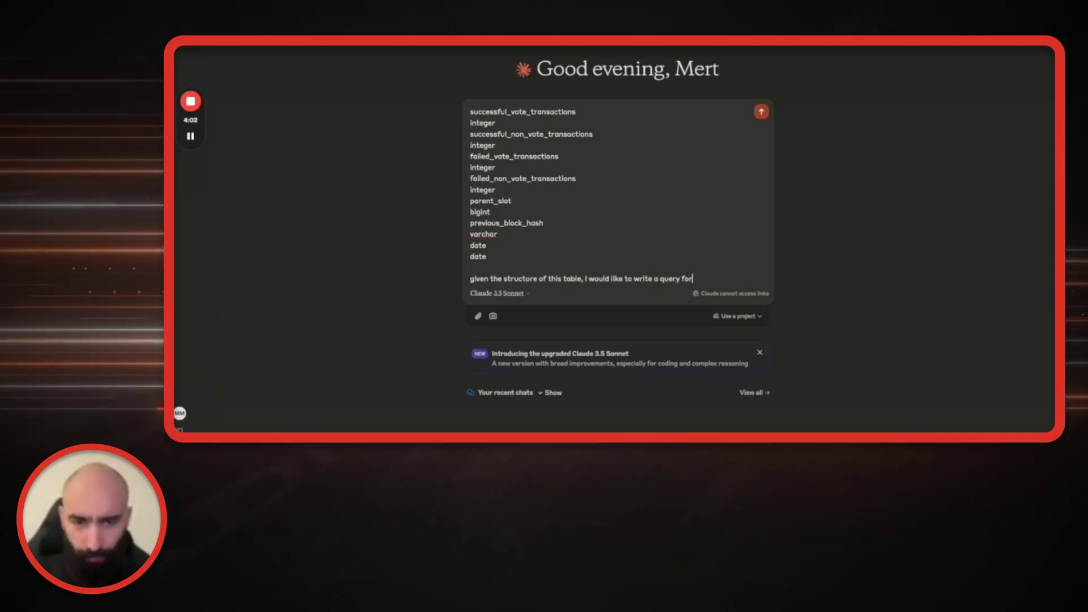
{"action": "type", "text": " showing the"}
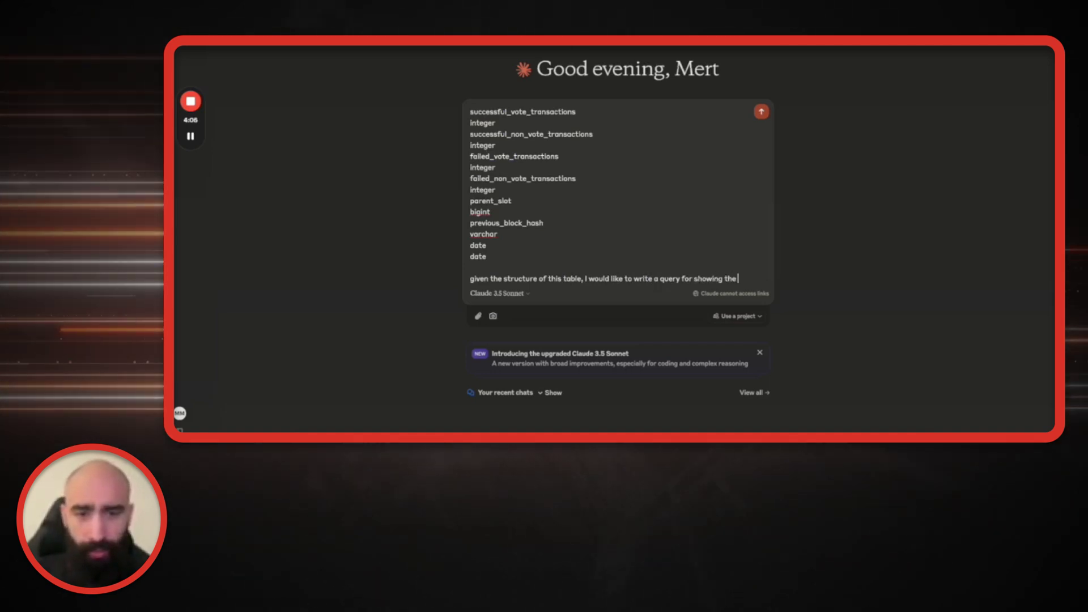
{"action": "type", "text": " non "}
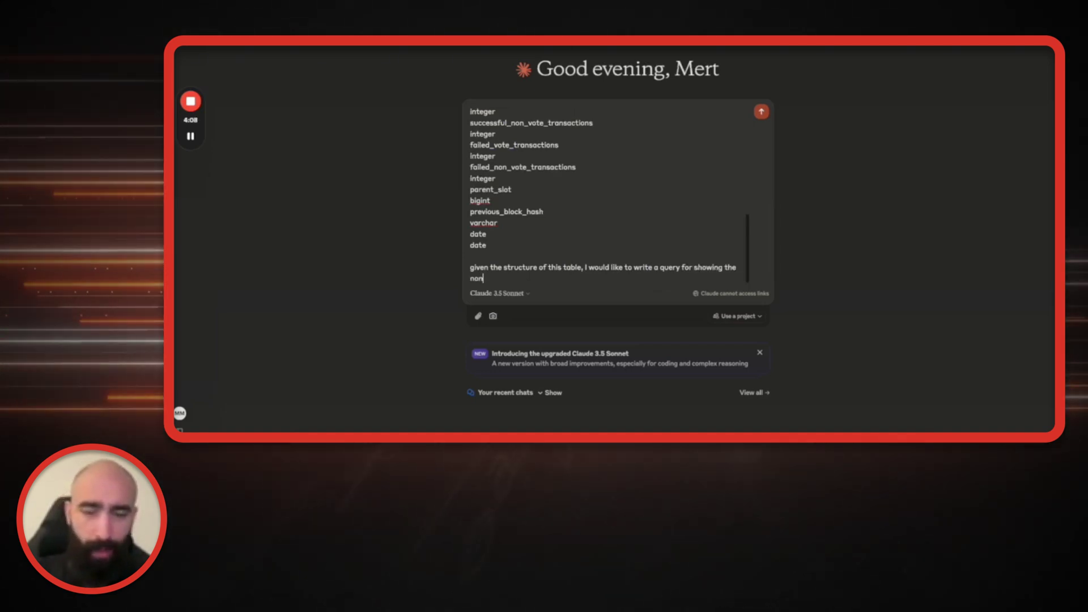
{"action": "type", "text": "voting TP"}
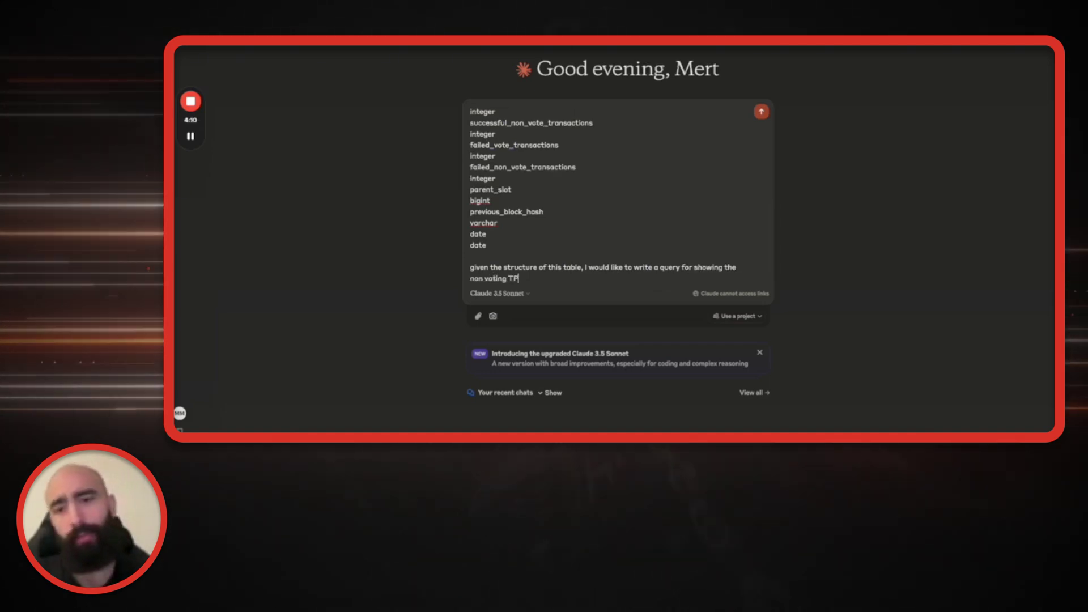
{"action": "type", "text": "S for"}
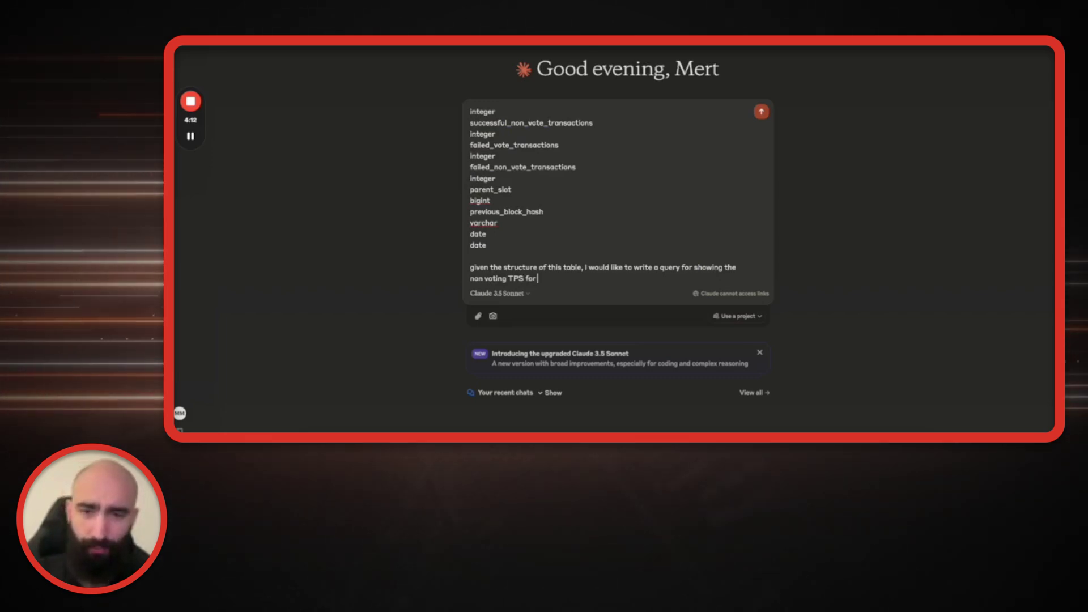
{"action": "type", "text": " solana in the pas"}
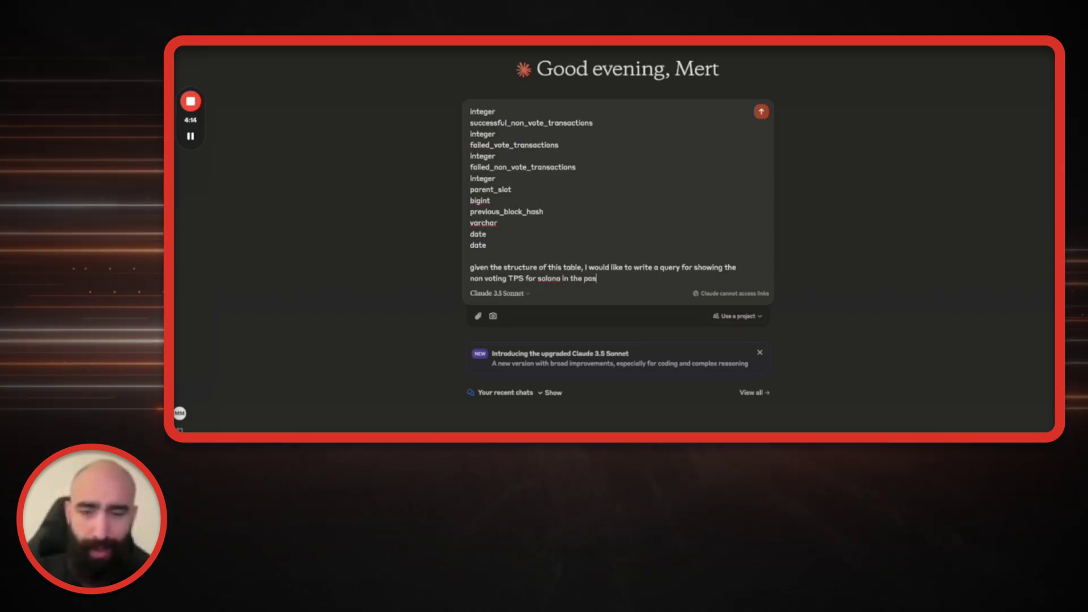
{"action": "type", "text": "t year. please gene"}
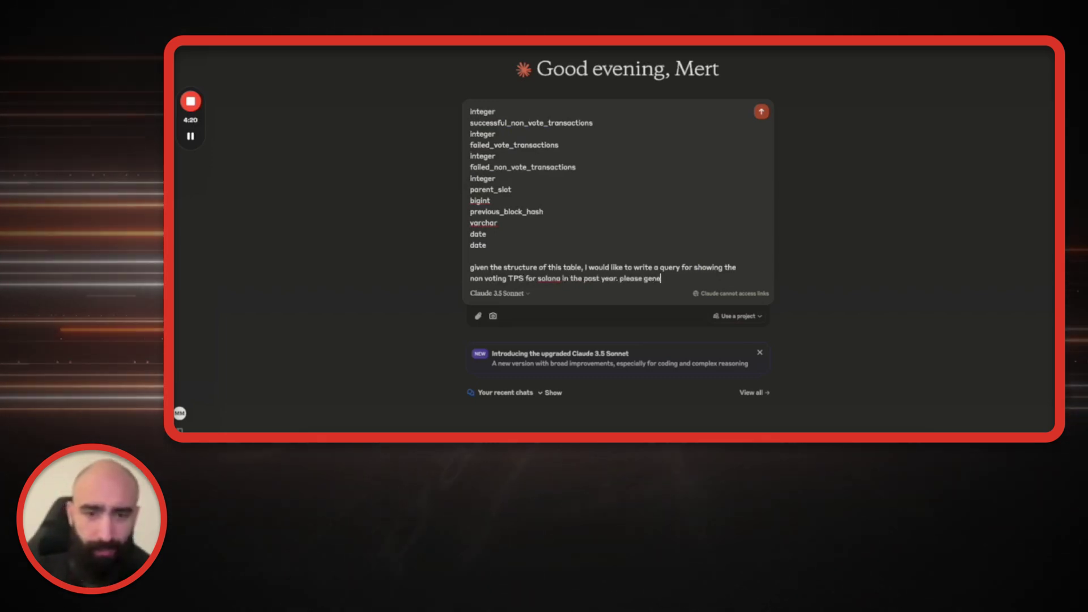
{"action": "type", "text": "rate it"}
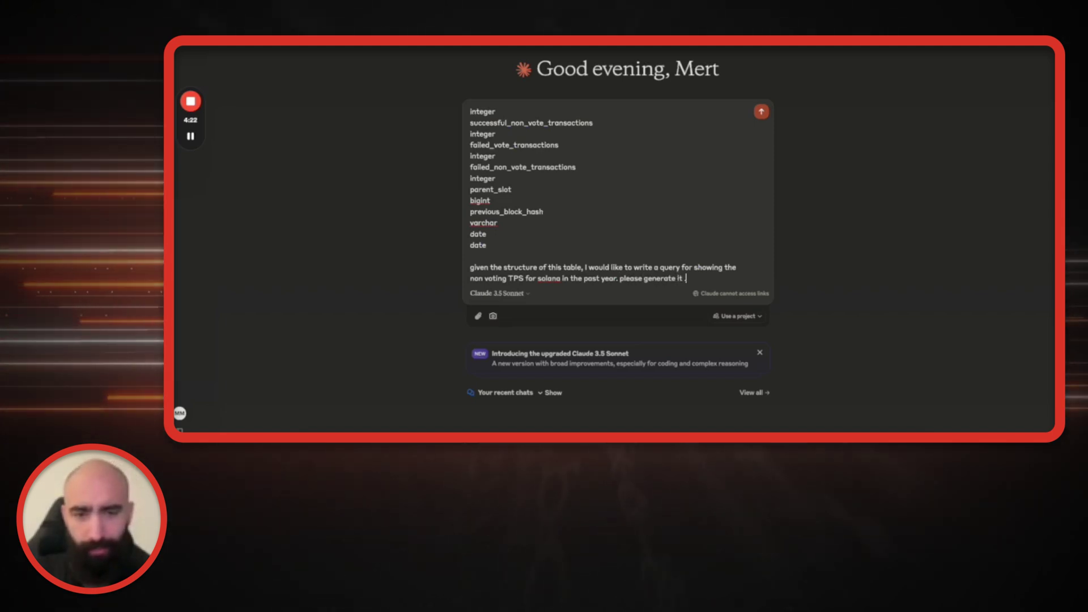
{"action": "key", "text": "BackSpace"}
{"action": "type", "text": ". thanks xoxo"}
{"action": "key", "text": "Return"}
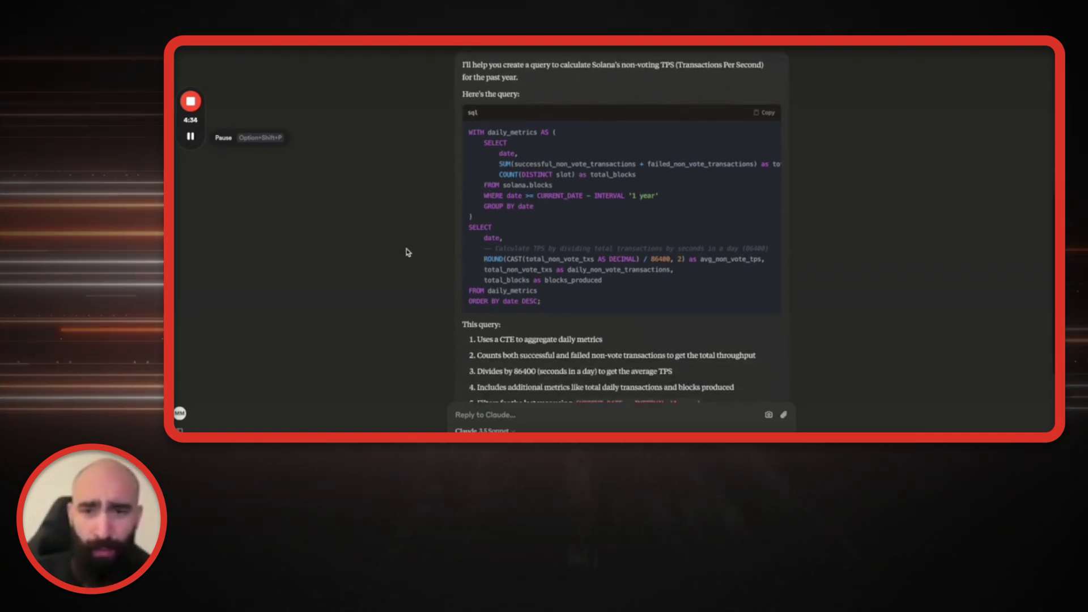
Step: Scroll through Claude's reply to review the daily_metrics SQL and its explanation
{"action": "scroll", "coordinate": [406, 252], "scroll_direction": "up", "scroll_amount": 1}
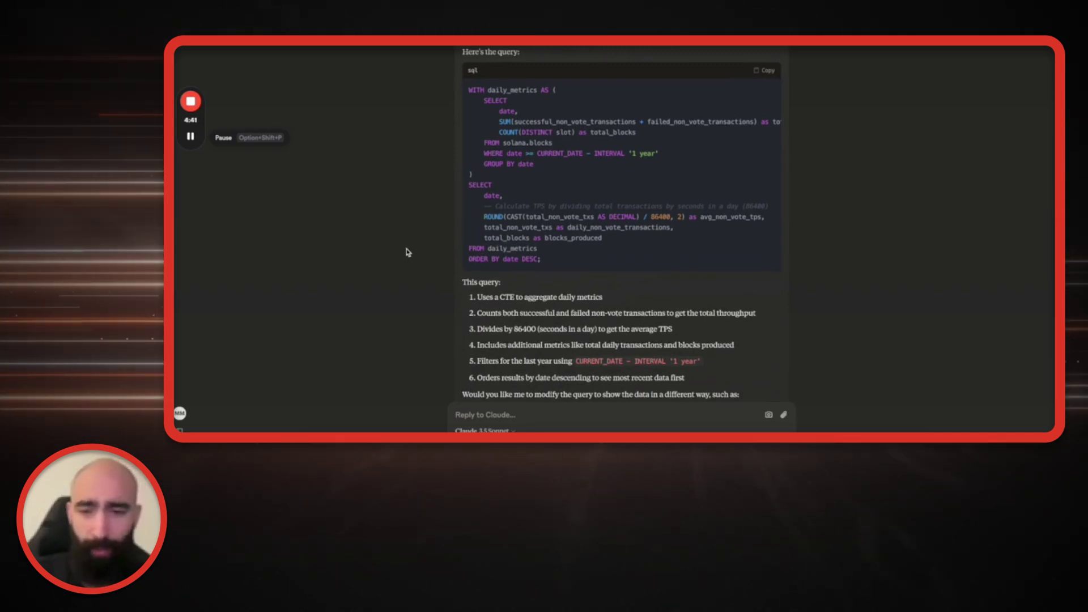
{"action": "scroll", "coordinate": [490, 234], "scroll_direction": "down", "scroll_amount": 3}
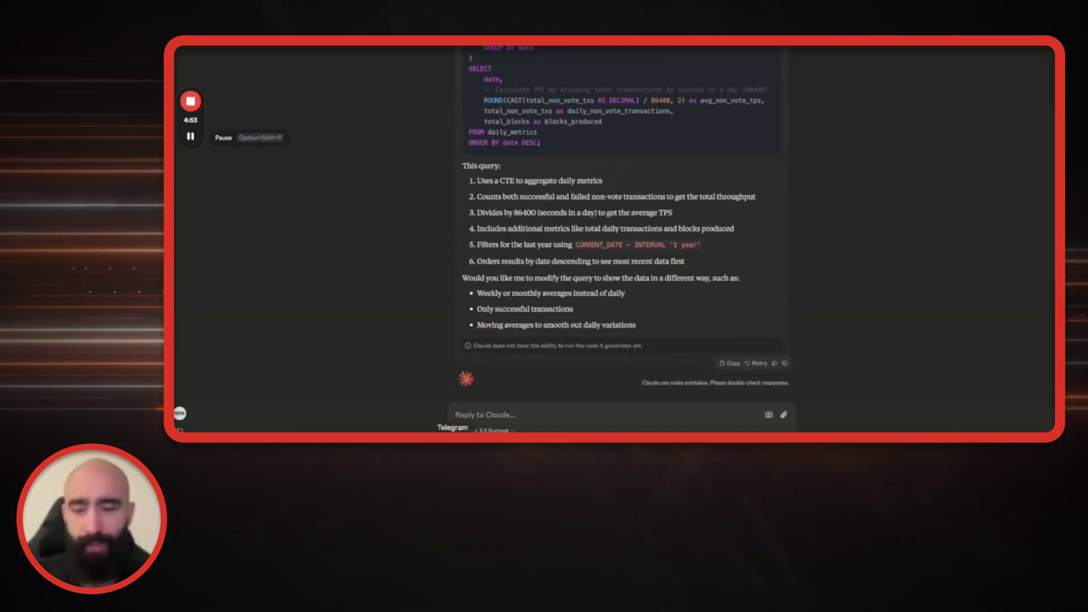
{"action": "scroll", "coordinate": [522, 220], "scroll_direction": "up", "scroll_amount": 2}
{"action": "scroll", "coordinate": [523, 220], "scroll_direction": "up", "scroll_amount": 2}
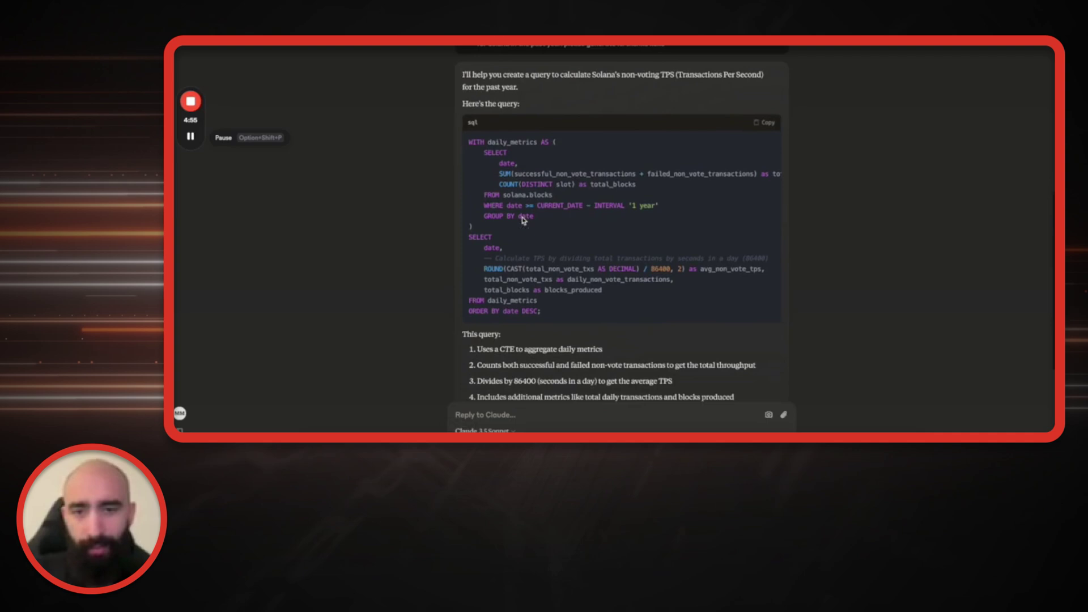
Step: Copy Claude's TPS query over the describe query in Dune's editor and run it
{"action": "left_click", "coordinate": [764, 126]}
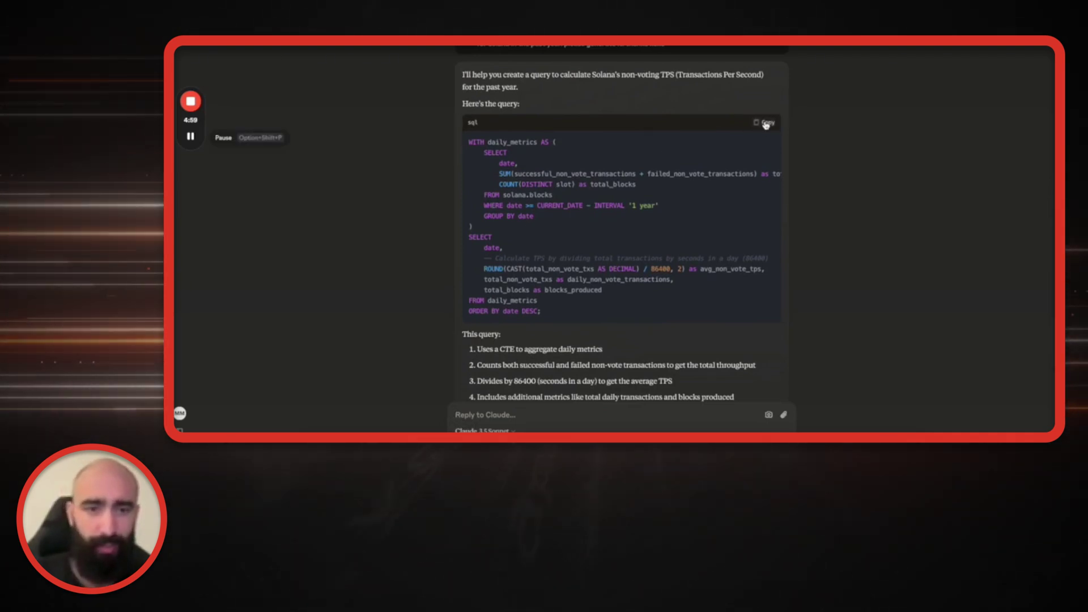
{"action": "key", "text": "super+Tab"}
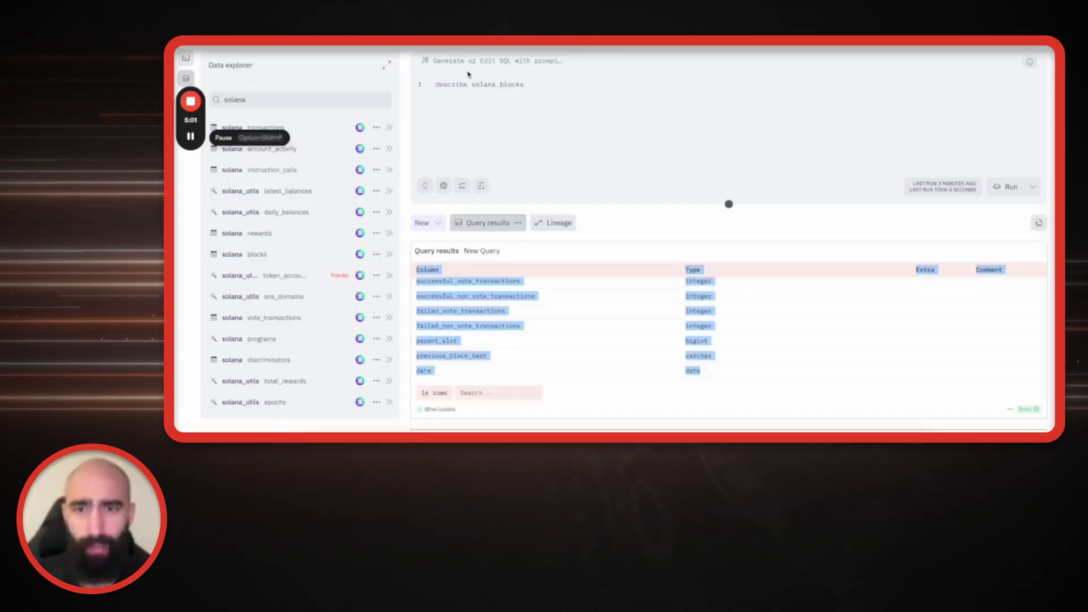
{"action": "key", "text": "super+a"}
{"action": "key", "text": "super+v"}
{"action": "scroll", "coordinate": [496, 129], "scroll_direction": "up", "scroll_amount": 5}
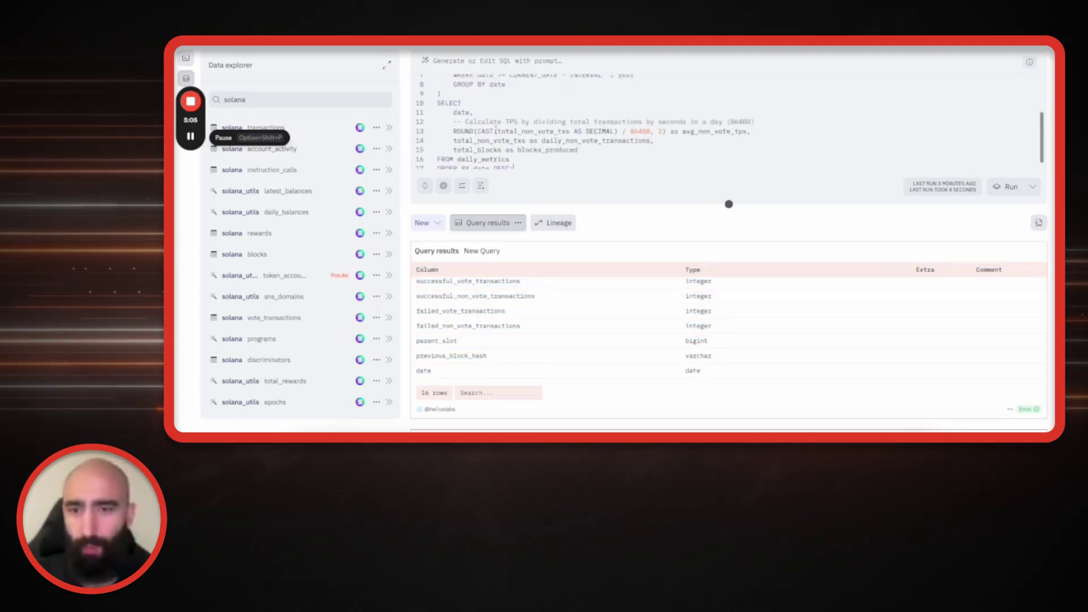
{"action": "left_click", "coordinate": [1032, 187]}
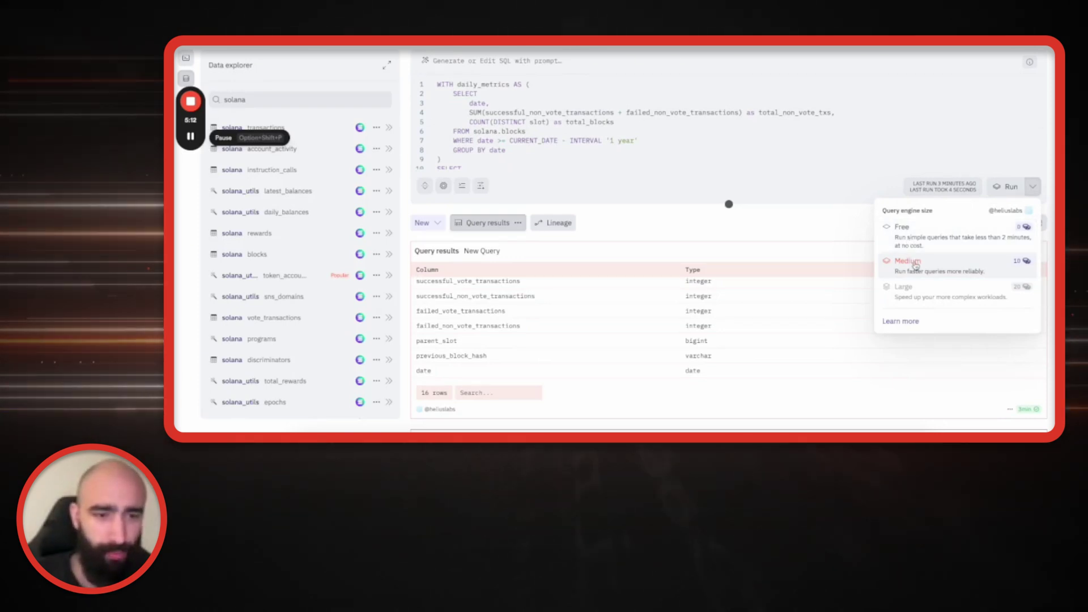
{"action": "left_click", "coordinate": [1037, 191]}
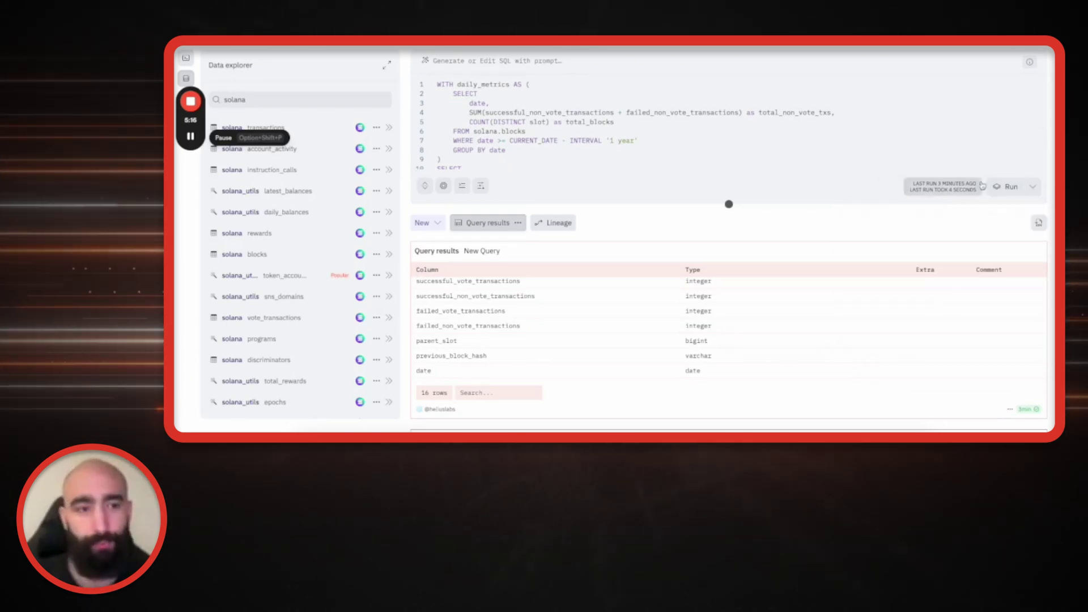
{"action": "key", "text": "ctrl+Return"}
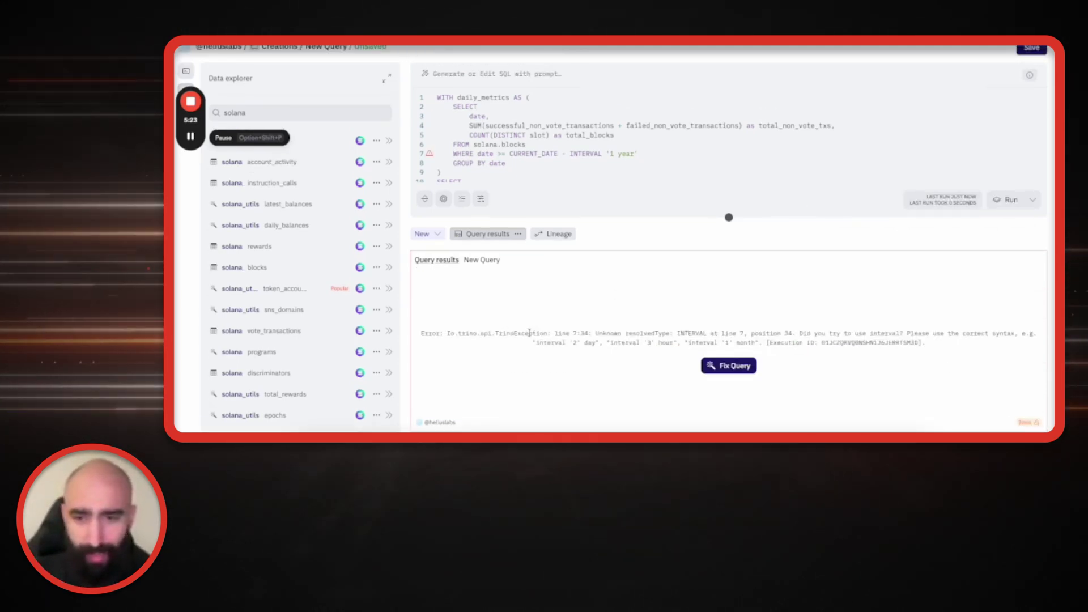
Step: Apply Fix Query to change the INTERVAL to '1' year so the query returns 367 daily rows
{"action": "left_click", "coordinate": [724, 367]}
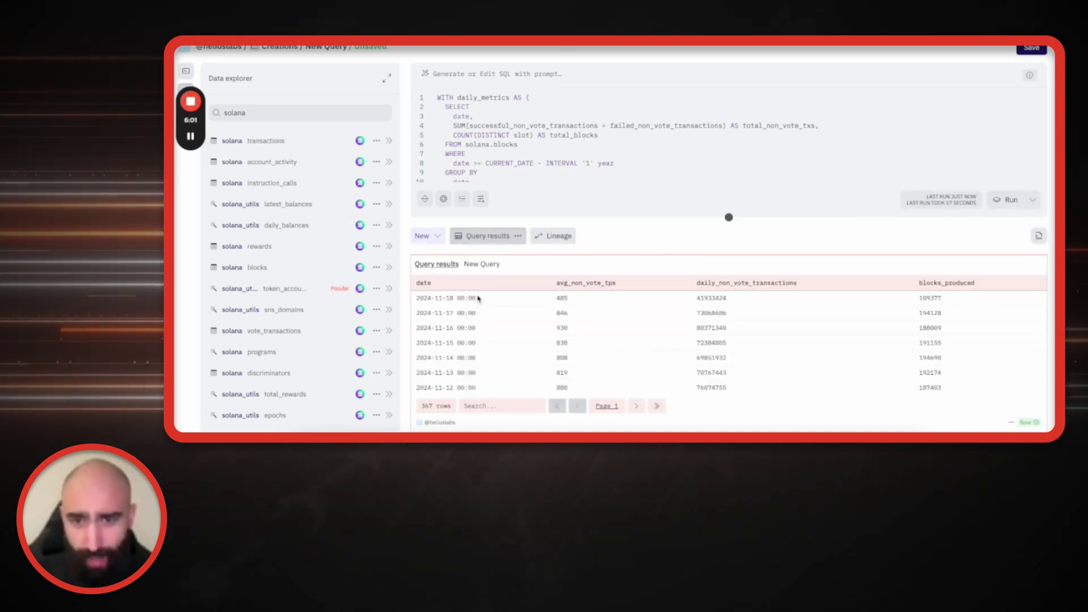
{"action": "scroll", "coordinate": [571, 319], "scroll_direction": "down", "scroll_amount": 1}
{"action": "scroll", "coordinate": [571, 319], "scroll_direction": "up", "scroll_amount": 1}
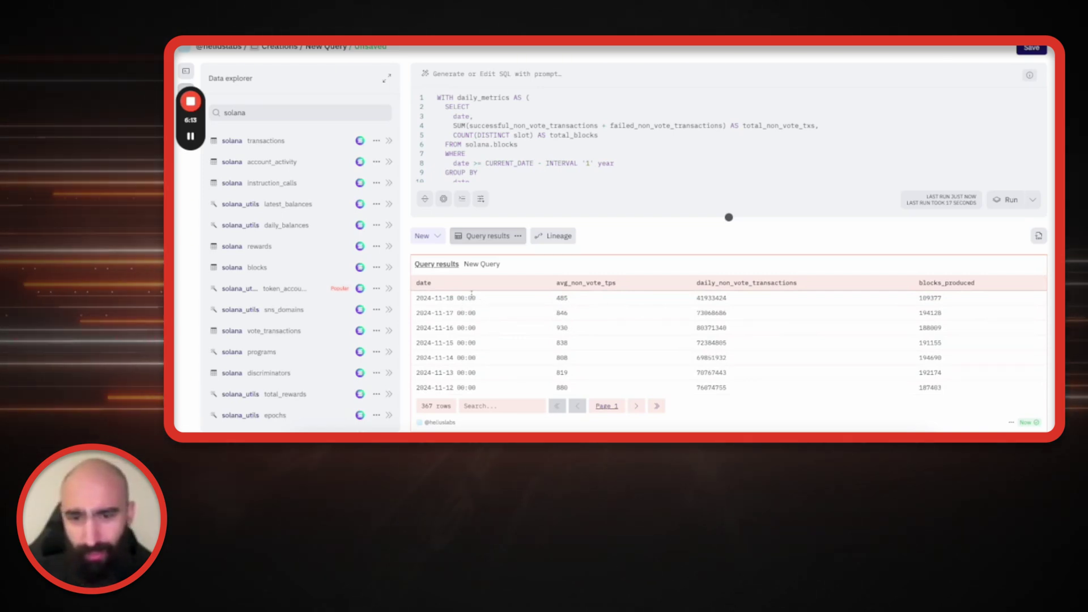
{"action": "triple_click", "coordinate": [449, 299]}
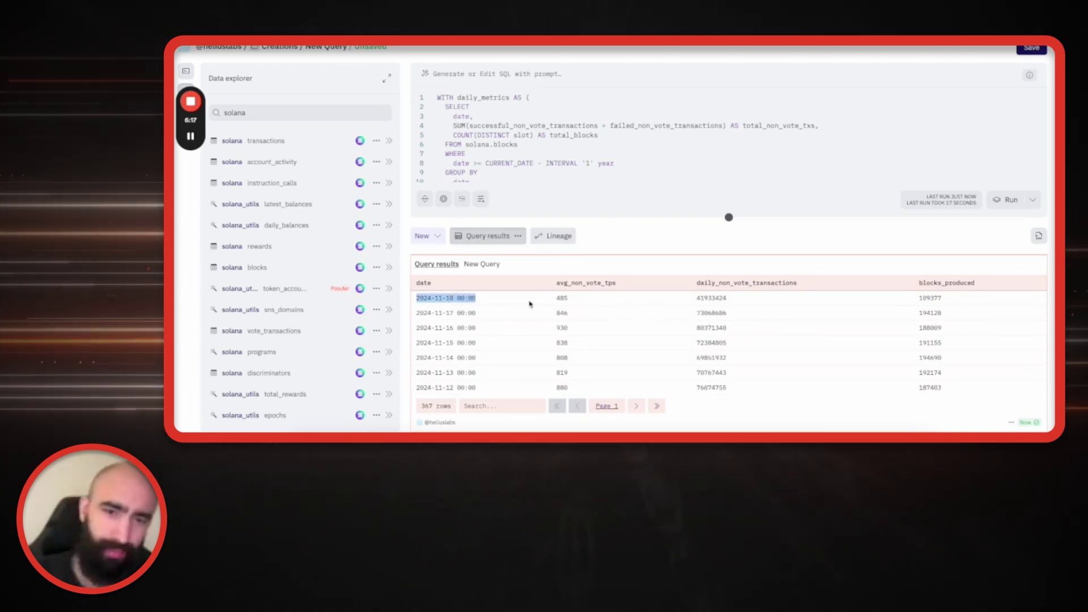
{"action": "double_click", "coordinate": [560, 298]}
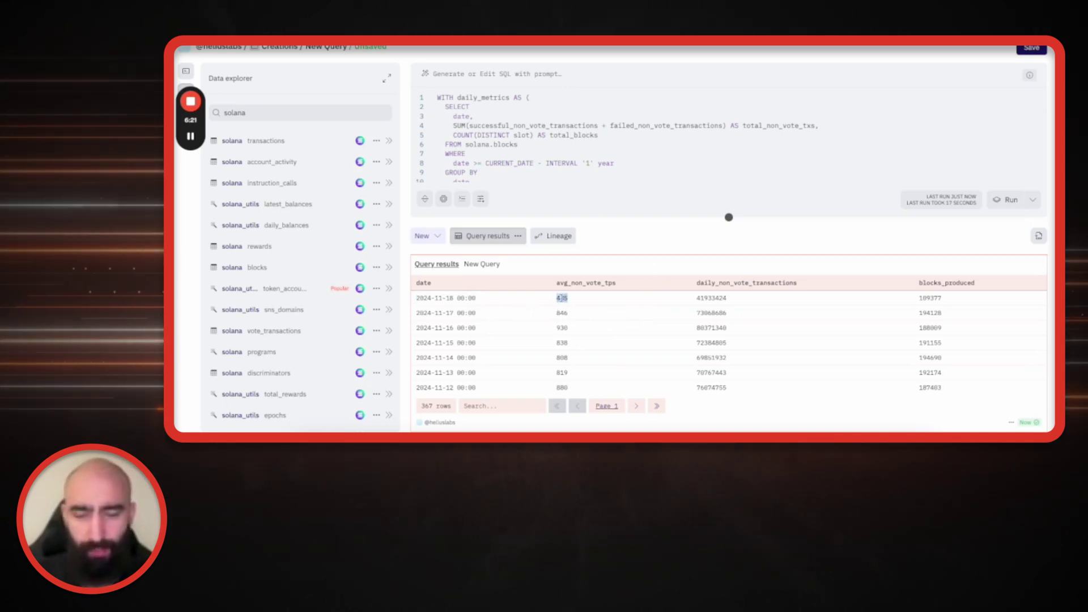
{"action": "scroll", "coordinate": [560, 312], "scroll_direction": "down", "scroll_amount": 1}
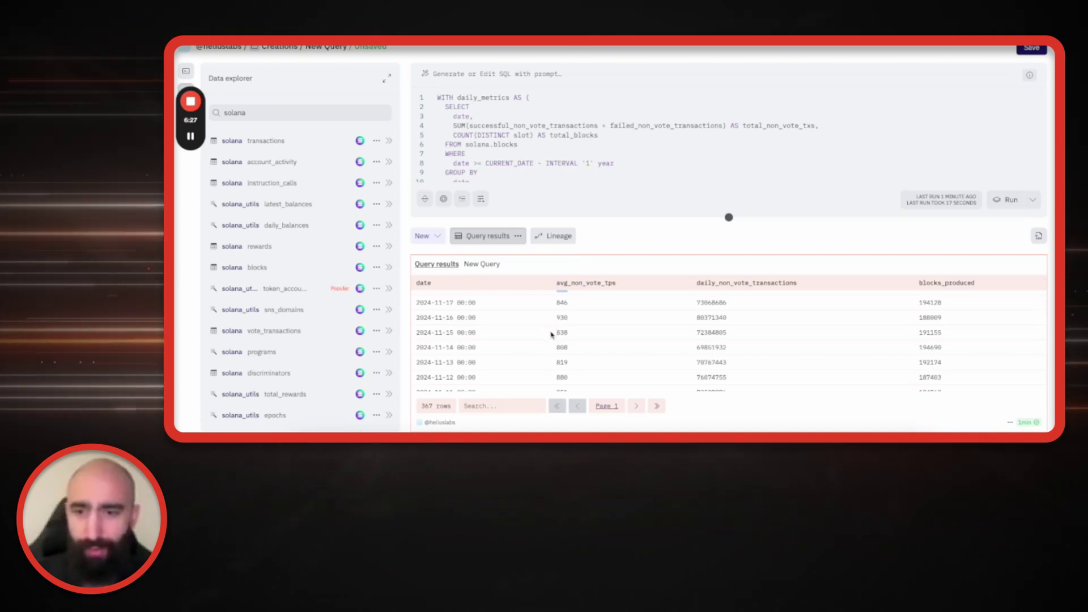
{"action": "scroll", "coordinate": [550, 334], "scroll_direction": "down", "scroll_amount": 3}
{"action": "scroll", "coordinate": [551, 334], "scroll_direction": "down", "scroll_amount": 5}
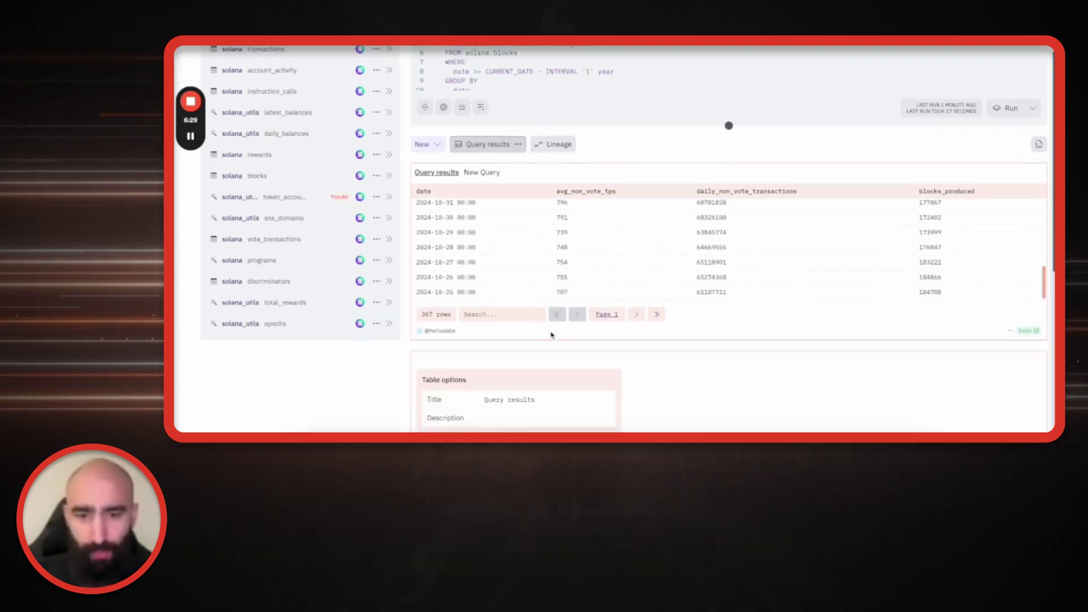
{"action": "scroll", "coordinate": [547, 299], "scroll_direction": "up", "scroll_amount": 10}
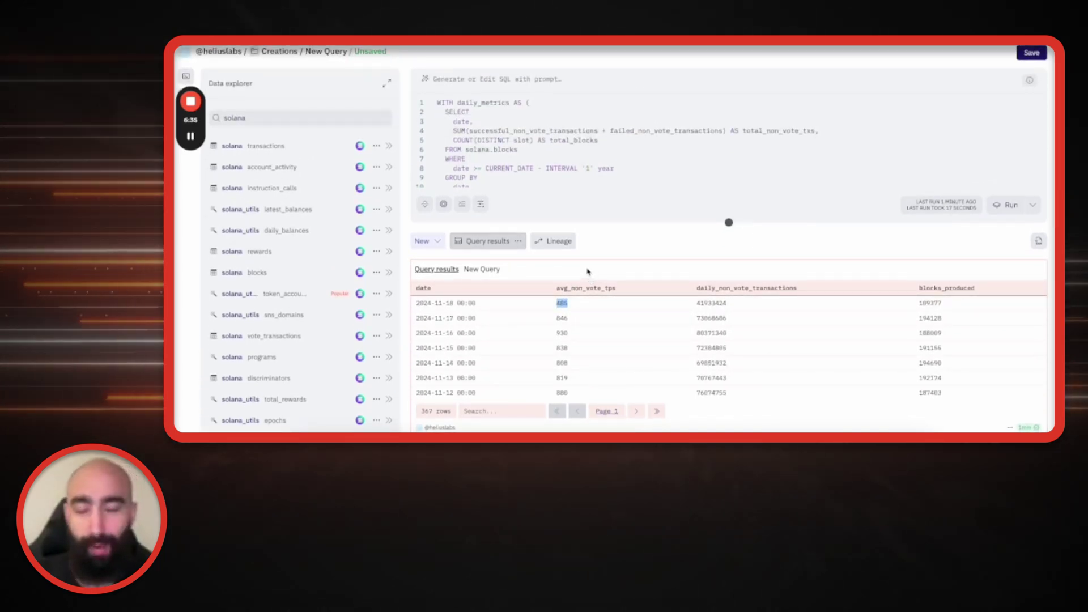
Step: Add a Line chart visualization plotting avg_non_vote_tps by date from the query results
{"action": "left_click", "coordinate": [517, 241]}
{"action": "left_click", "coordinate": [424, 241]}
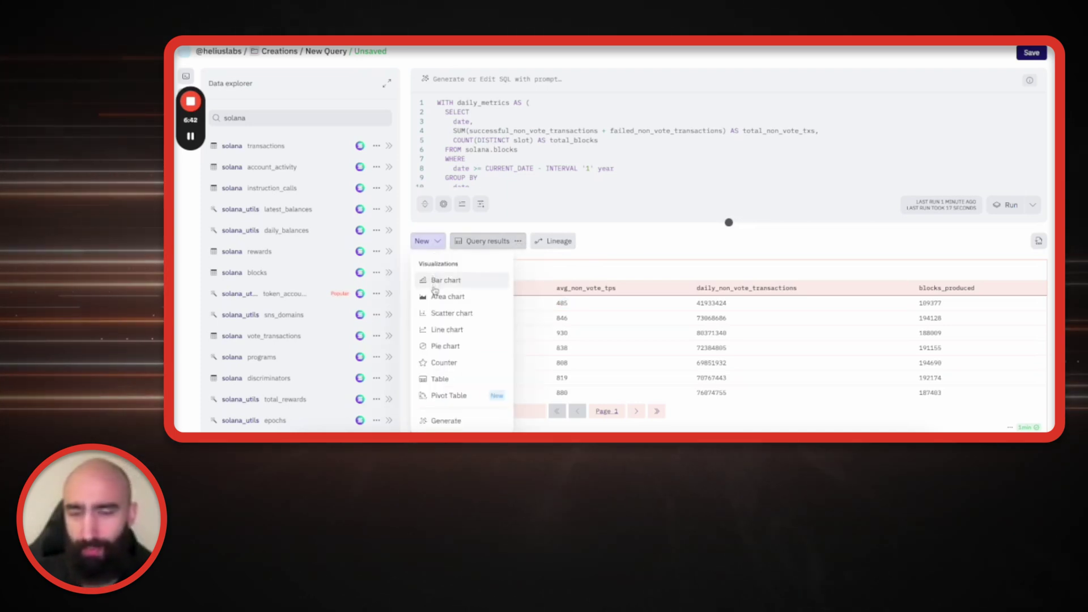
{"action": "left_click", "coordinate": [447, 329]}
{"action": "scroll", "coordinate": [567, 250], "scroll_direction": "down", "scroll_amount": 1}
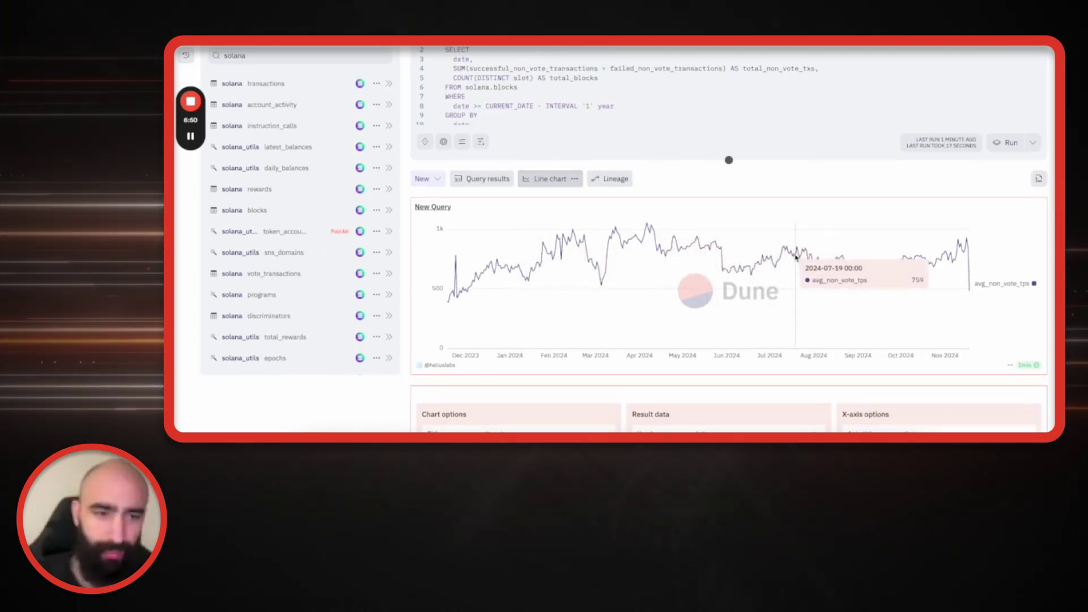
{"action": "scroll", "coordinate": [507, 281], "scroll_direction": "up", "scroll_amount": 1}
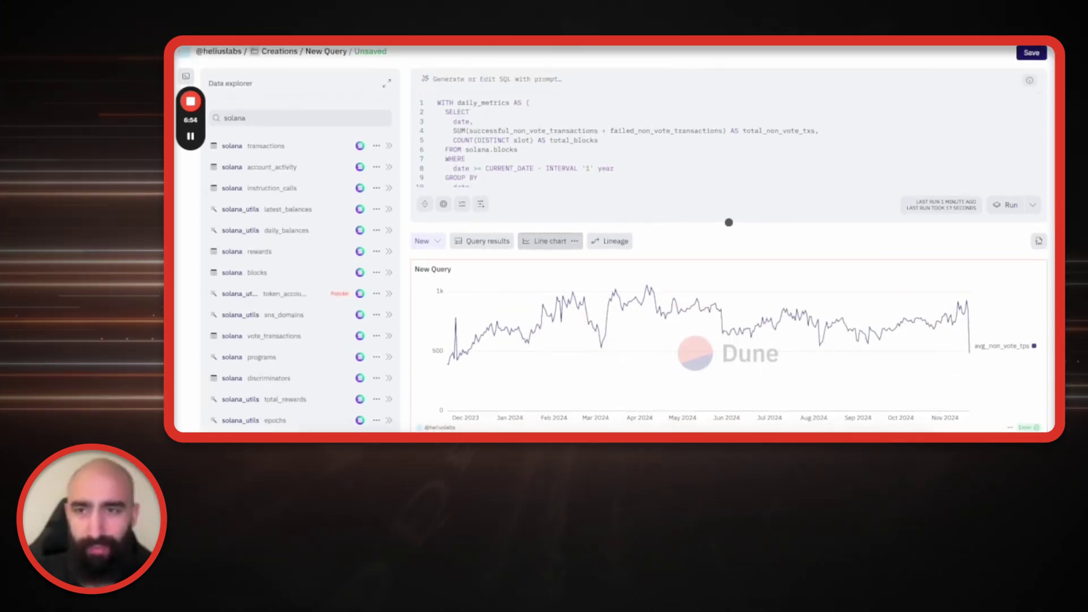
{"action": "key", "text": "alt+Tab"}
Step: Ask Claude 'what are some shortcomings with your query?' and read through its answer
{"action": "scroll", "coordinate": [453, 318], "scroll_direction": "down", "scroll_amount": 3}
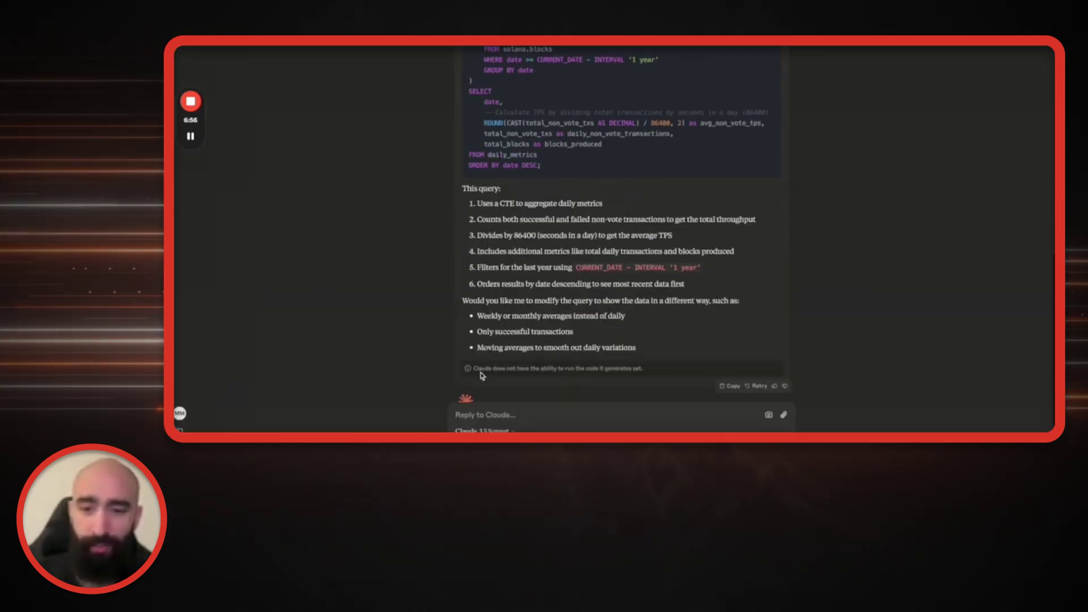
{"action": "scroll", "coordinate": [437, 340], "scroll_direction": "down", "scroll_amount": 1}
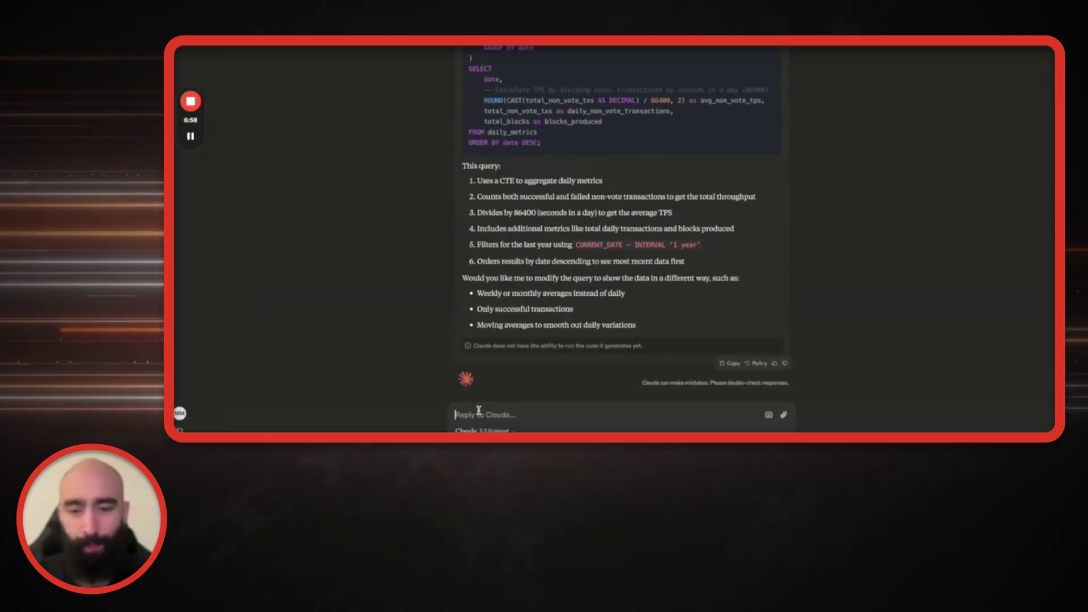
{"action": "left_click", "coordinate": [479, 413]}
{"action": "type", "text": "what are some shortcom"}
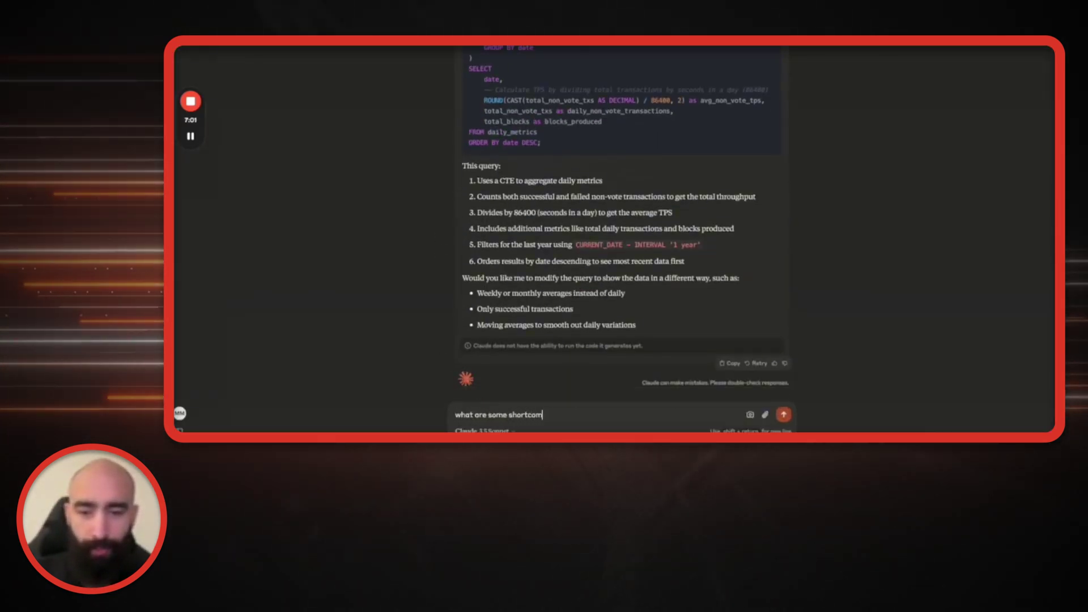
{"action": "type", "text": "ings with your query?"}
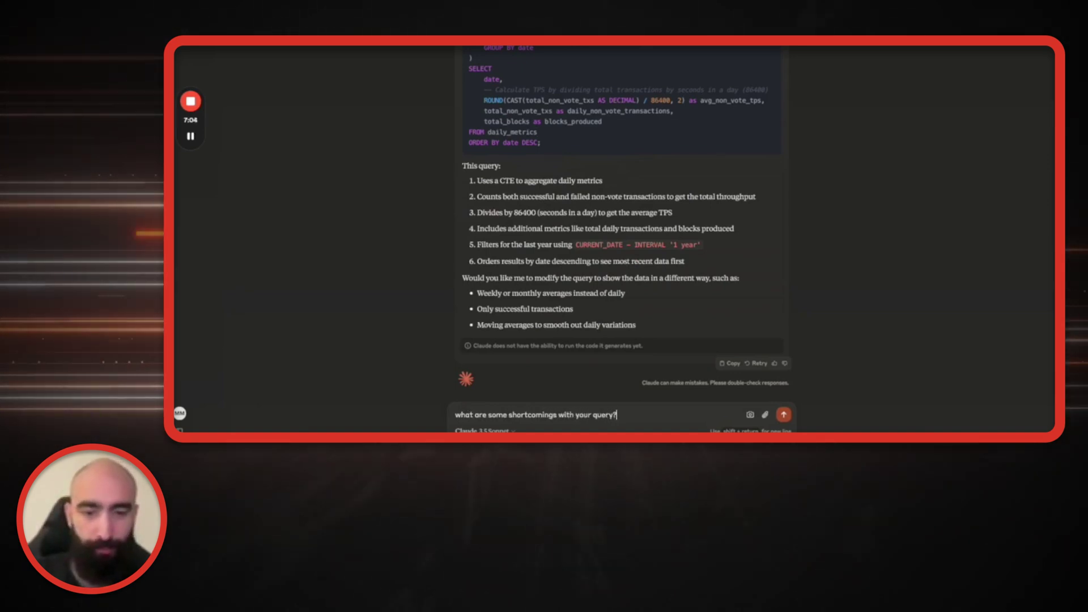
{"action": "key", "text": "Return"}
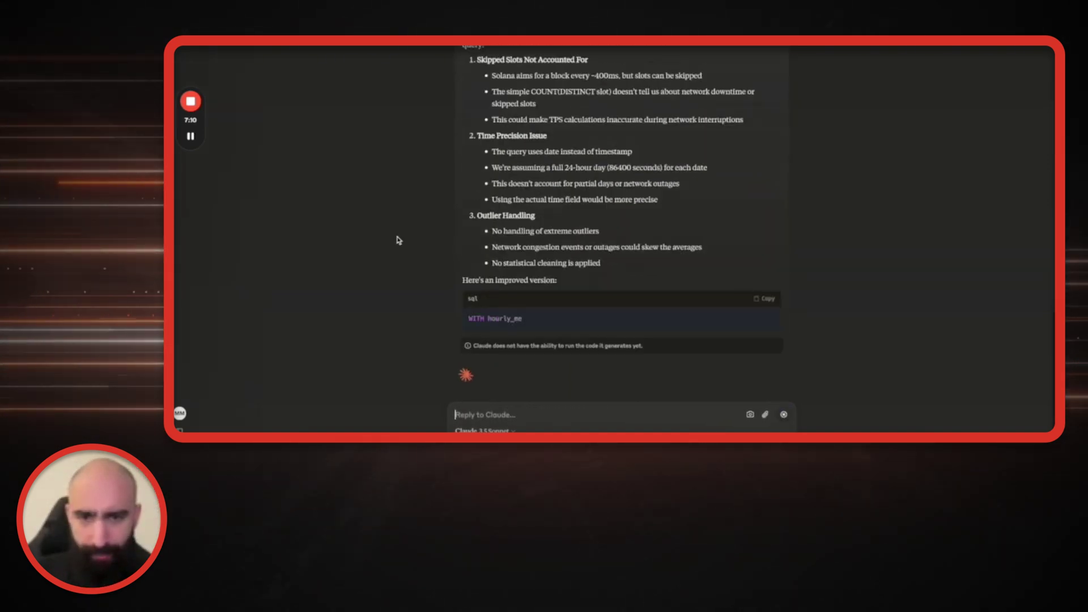
{"action": "scroll", "coordinate": [396, 238], "scroll_direction": "up", "scroll_amount": 2}
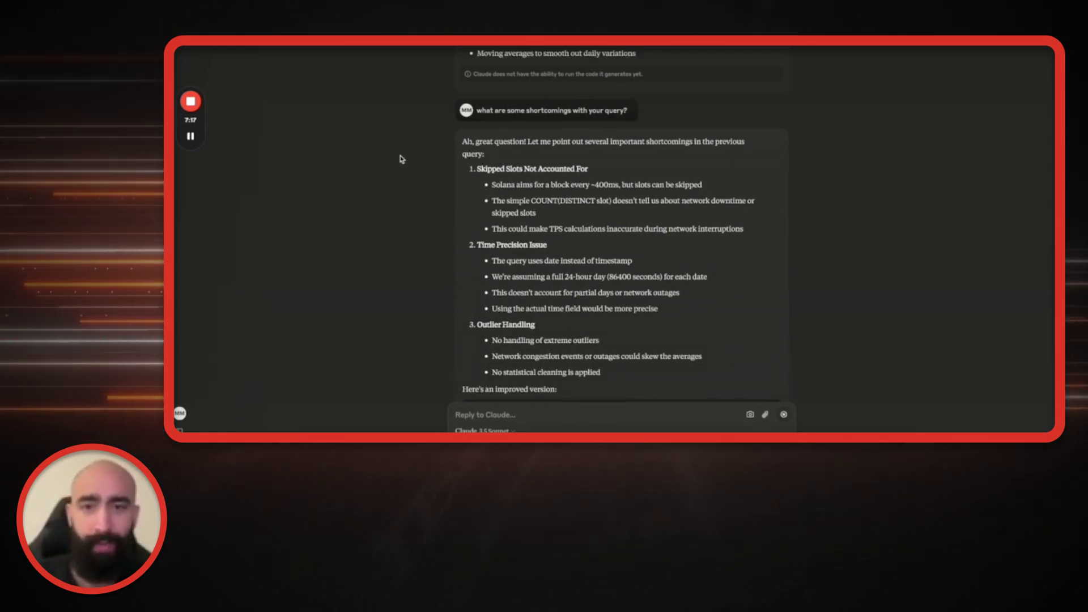
{"action": "scroll", "coordinate": [401, 159], "scroll_direction": "up", "scroll_amount": 10}
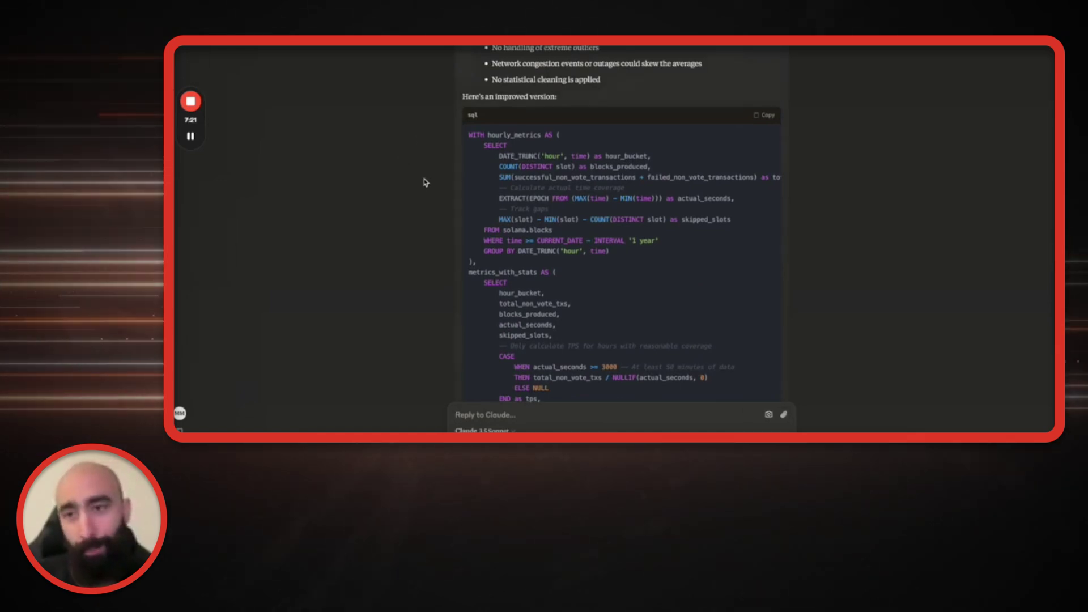
{"action": "scroll", "coordinate": [422, 153], "scroll_direction": "down", "scroll_amount": 10}
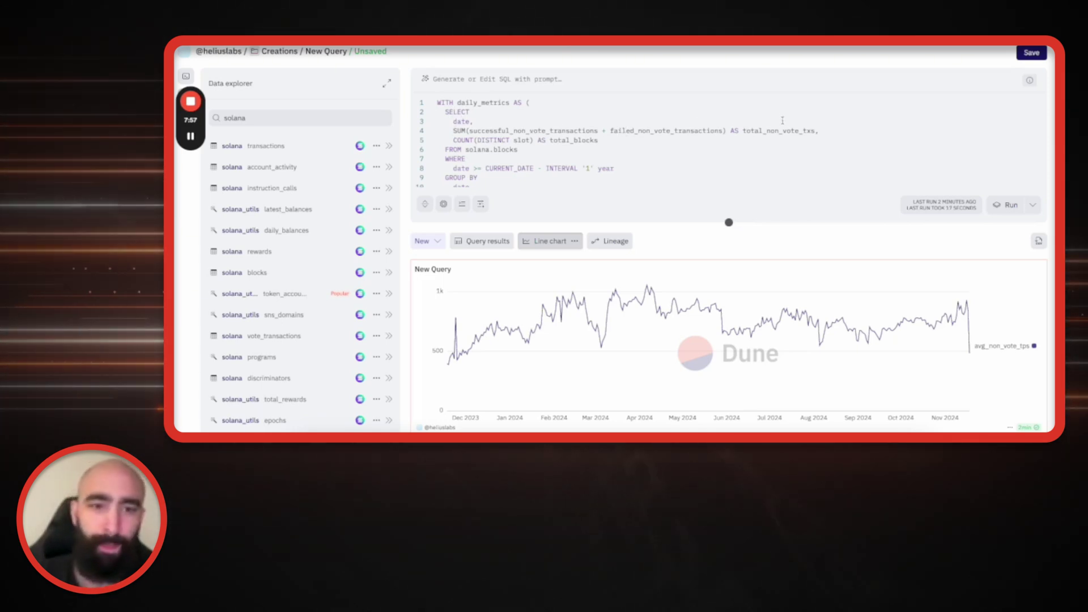
{"action": "scroll", "coordinate": [494, 131], "scroll_direction": "down", "scroll_amount": 2}
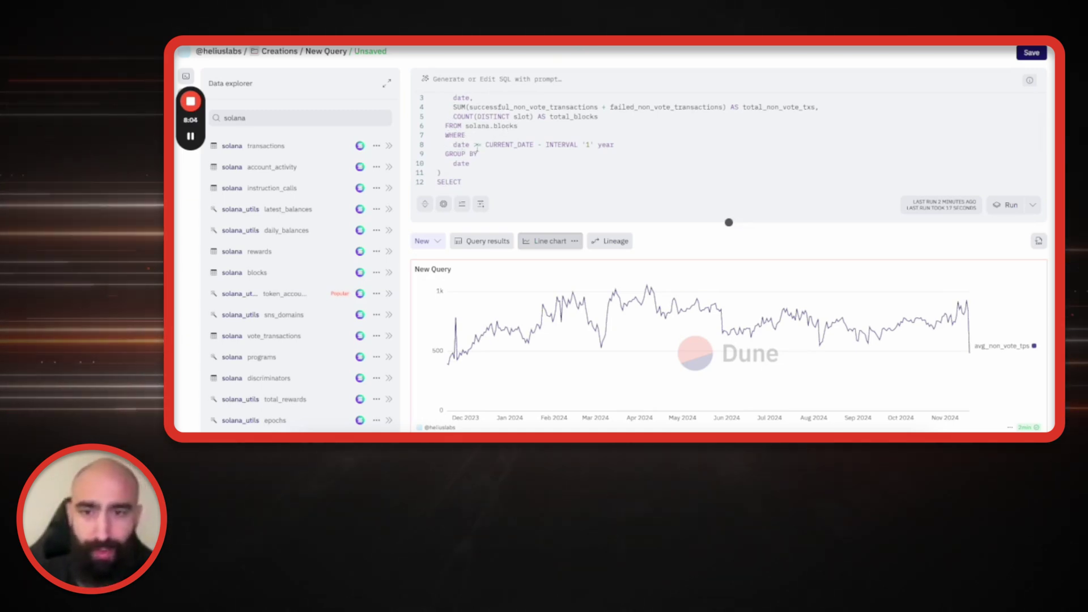
{"action": "scroll", "coordinate": [507, 153], "scroll_direction": "down", "scroll_amount": 1}
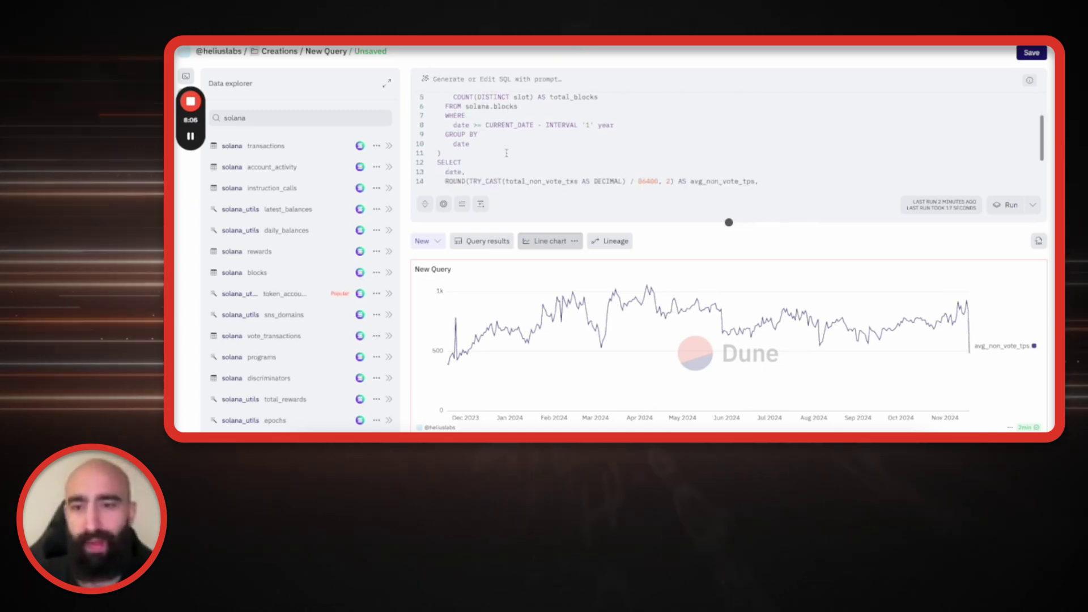